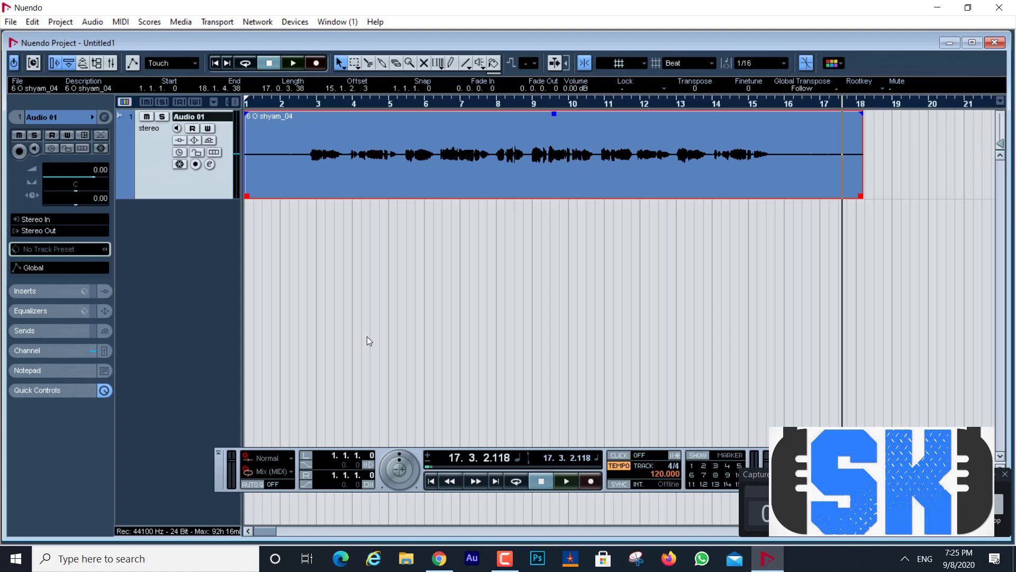
Split the vocal clip at about 2.4.2.119, just before the singing starts, and delete the silent part in front
{"action": "left_click_drag", "start_coordinate": [309, 106], "coordinate": [317, 204]}
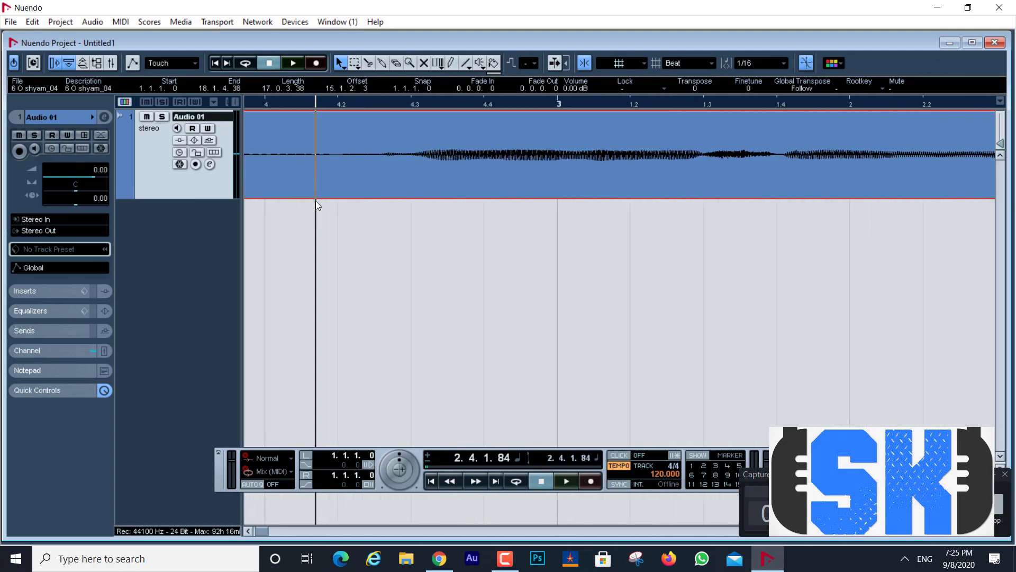
{"action": "left_click_drag", "start_coordinate": [382, 108], "coordinate": [384, 135]}
{"action": "left_click", "coordinate": [369, 62]}
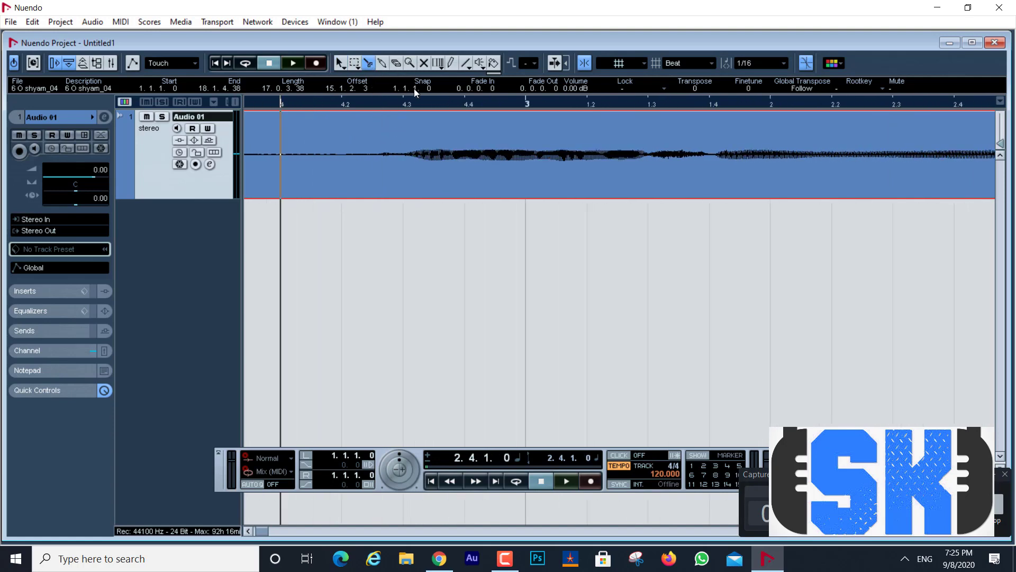
{"action": "left_click", "coordinate": [402, 170]}
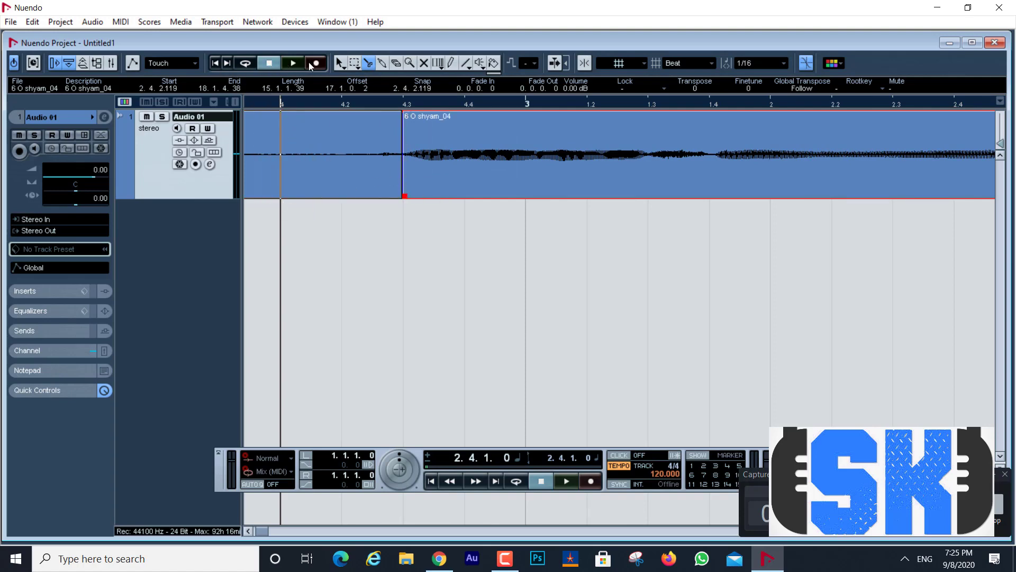
{"action": "left_click", "coordinate": [342, 63]}
{"action": "left_click", "coordinate": [329, 155]}
{"action": "key", "text": "Delete"}
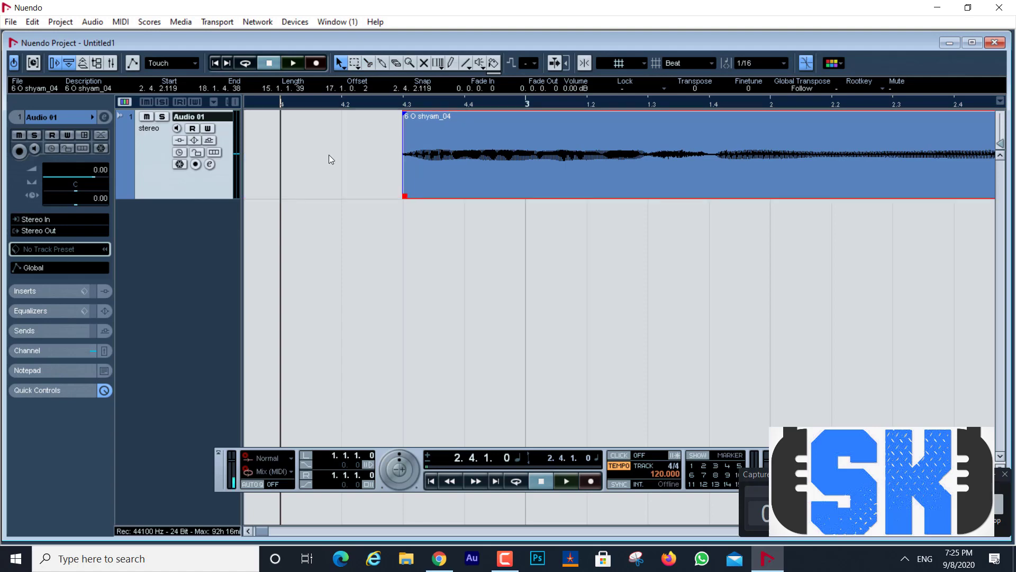
Split the vocal clip at about 15.3.1.94, right after the singing ends, and delete the silent remainder
{"action": "key", "text": "h"}
{"action": "key", "text": "h"}
{"action": "key", "text": "h"}
{"action": "key", "text": "h"}
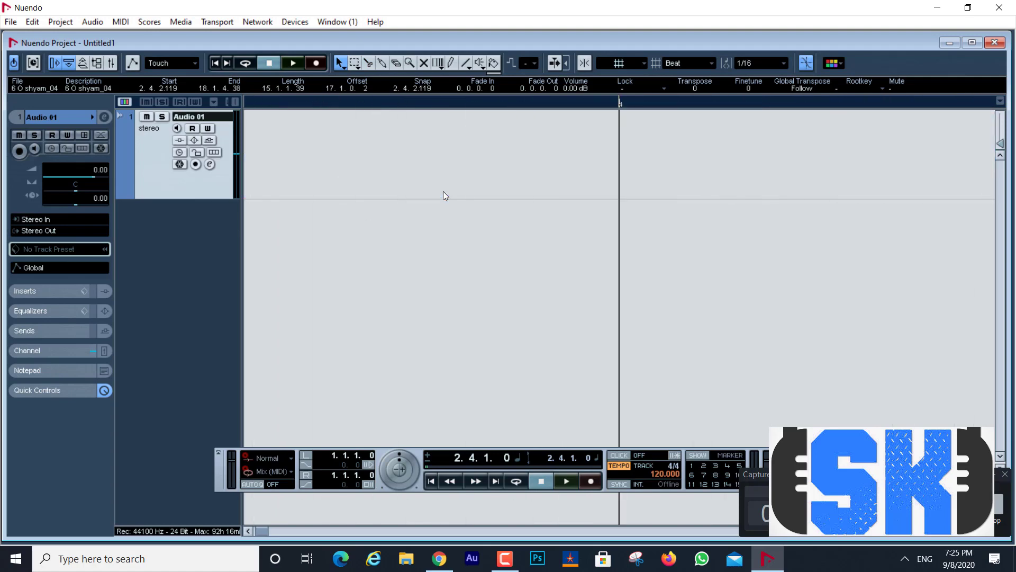
{"action": "key", "text": "g"}
{"action": "key", "text": "g"}
{"action": "key", "text": "g"}
{"action": "key", "text": "g"}
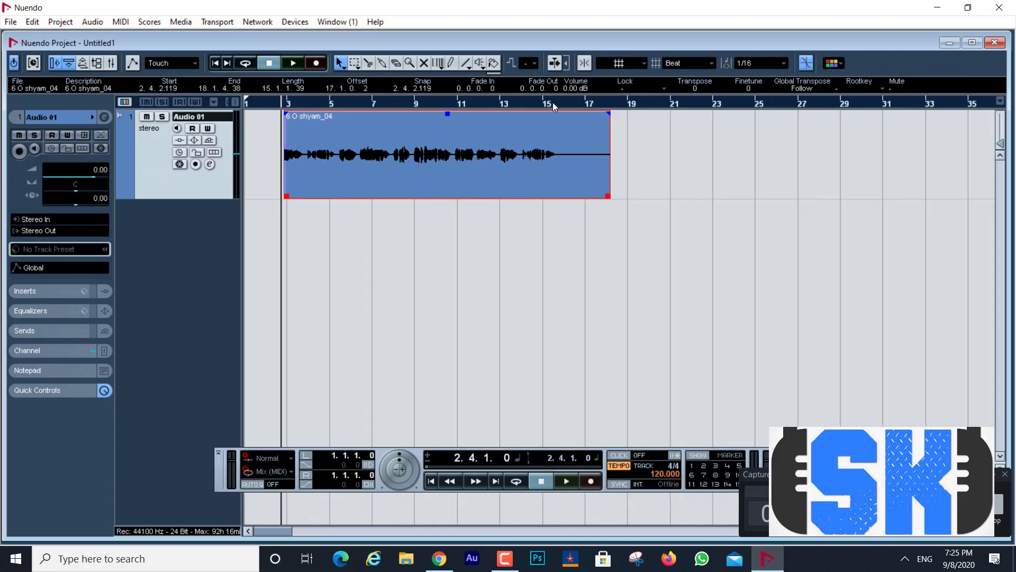
{"action": "left_click_drag", "start_coordinate": [553, 103], "coordinate": [554, 169]}
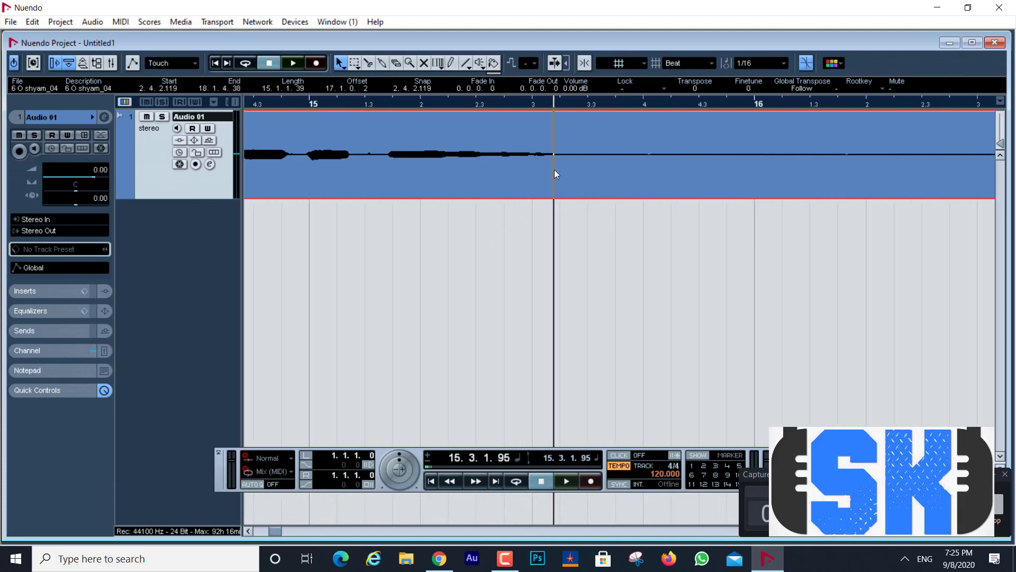
{"action": "left_click", "coordinate": [368, 63]}
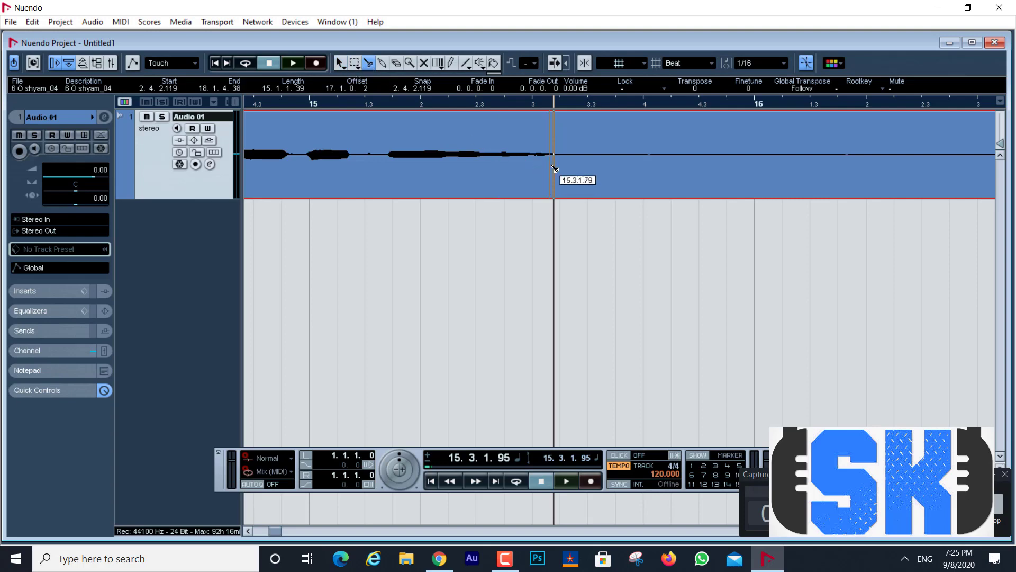
{"action": "left_click", "coordinate": [555, 169]}
{"action": "left_click", "coordinate": [342, 61]}
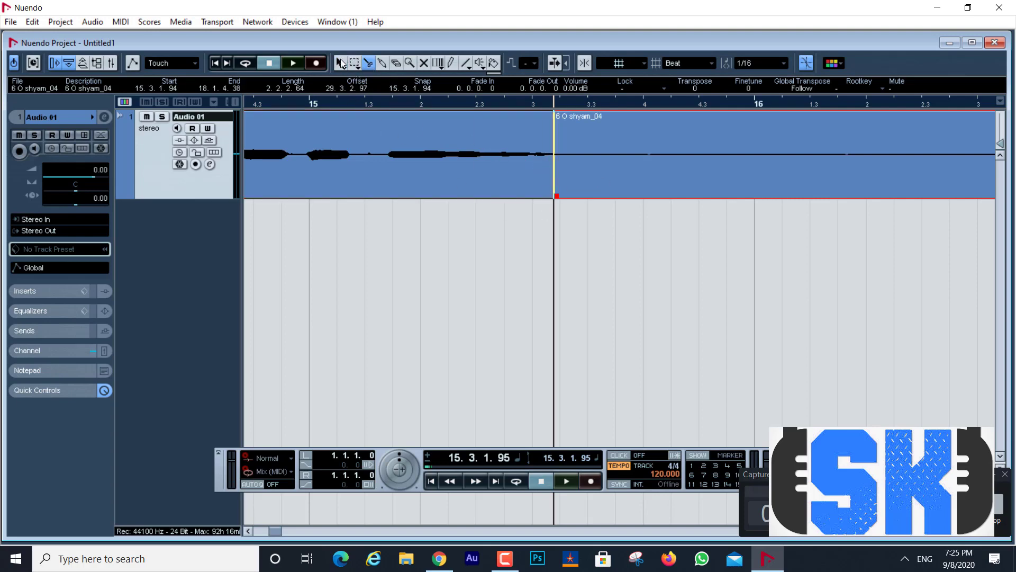
{"action": "key", "text": "Delete"}
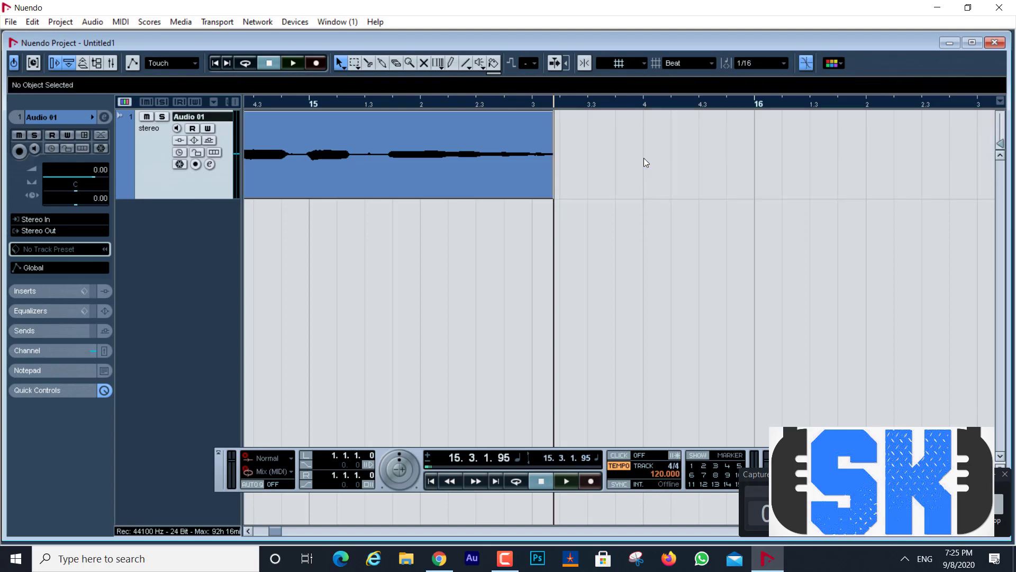
Move the trimmed vocal clip and the playback cursor to the project start at bar 1
{"action": "left_click_drag", "start_coordinate": [292, 108], "coordinate": [120, 44]}
{"action": "left_click_drag", "start_coordinate": [412, 161], "coordinate": [352, 167]}
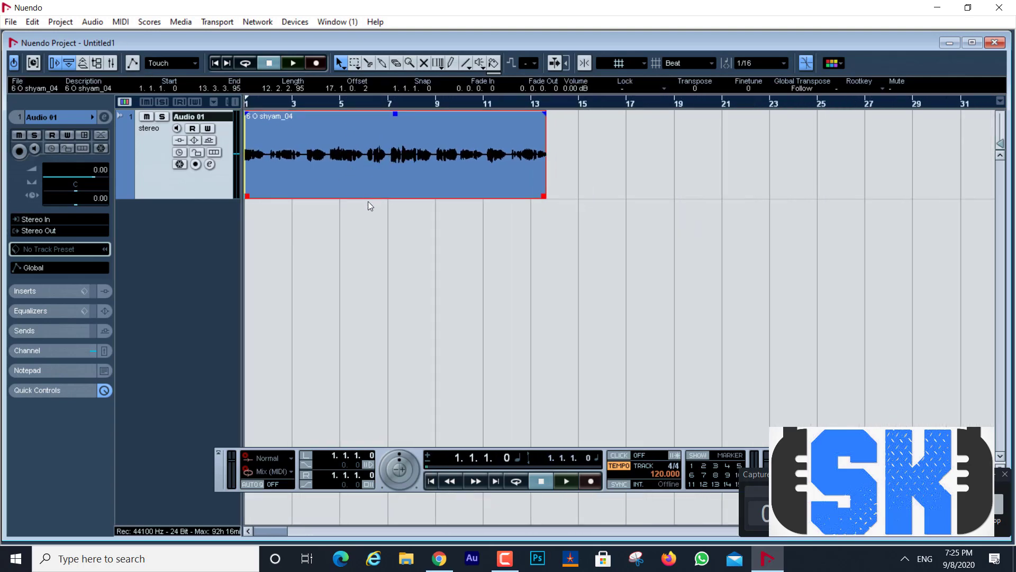
{"action": "left_click", "coordinate": [375, 245]}
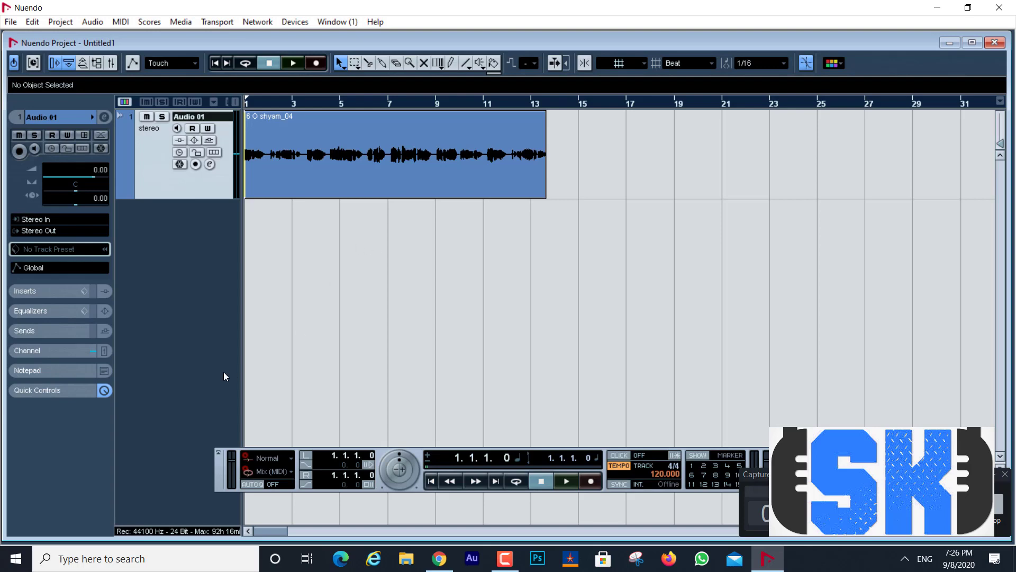
Add one instrument track using the Nexus VST instrument below the audio track
{"action": "right_click", "coordinate": [151, 257]}
{"action": "left_click", "coordinate": [190, 243]}
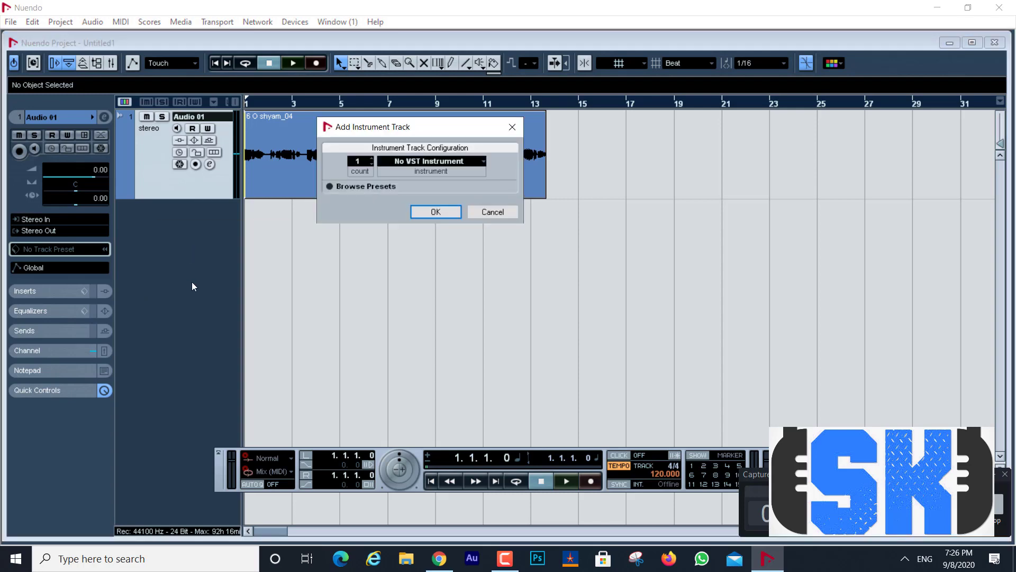
{"action": "left_click", "coordinate": [436, 161]}
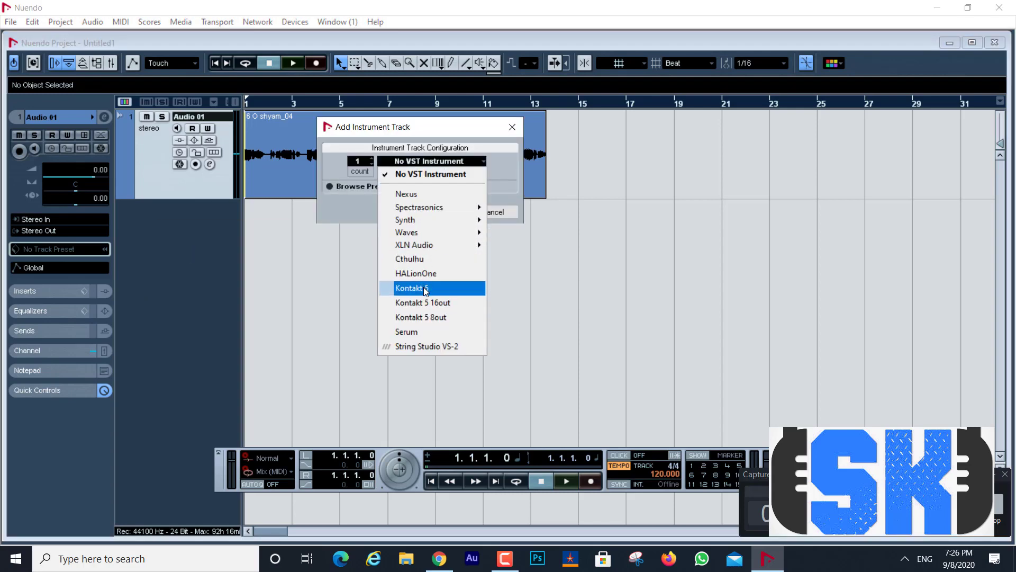
{"action": "left_click", "coordinate": [430, 195]}
{"action": "left_click", "coordinate": [432, 211]}
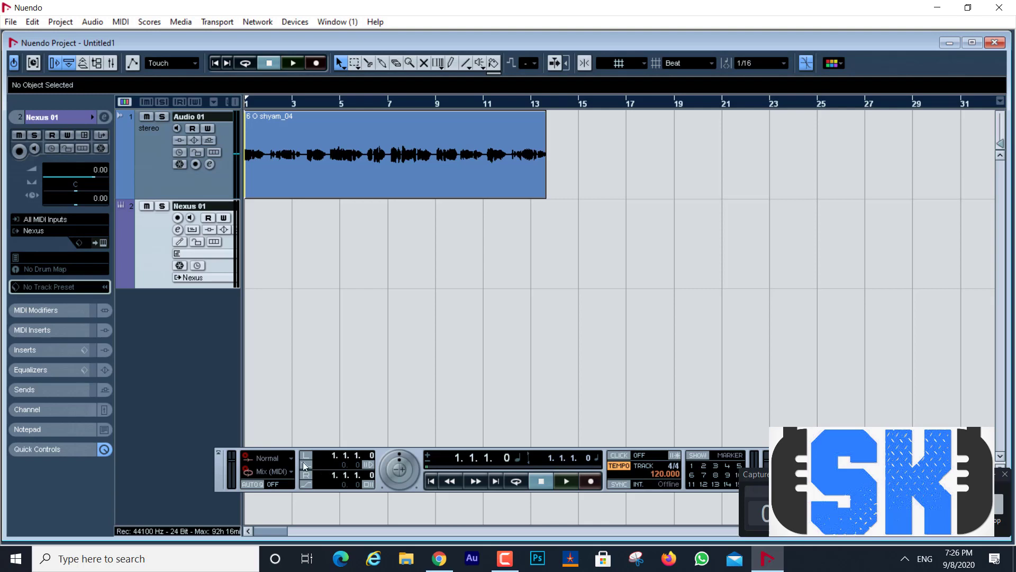
Switch the Nexus 01 and Audio 01 tracks to musical time base, and open the vocal clip in the Sample Editor
{"action": "left_click", "coordinate": [197, 266]}
{"action": "left_click", "coordinate": [143, 165]}
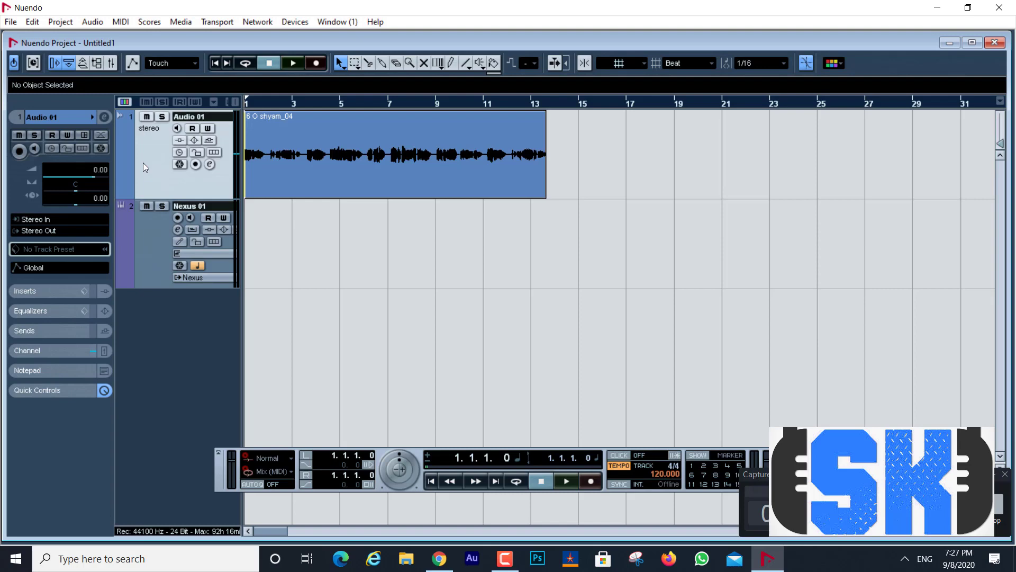
{"action": "left_click", "coordinate": [179, 152]}
{"action": "double_click", "coordinate": [312, 154]}
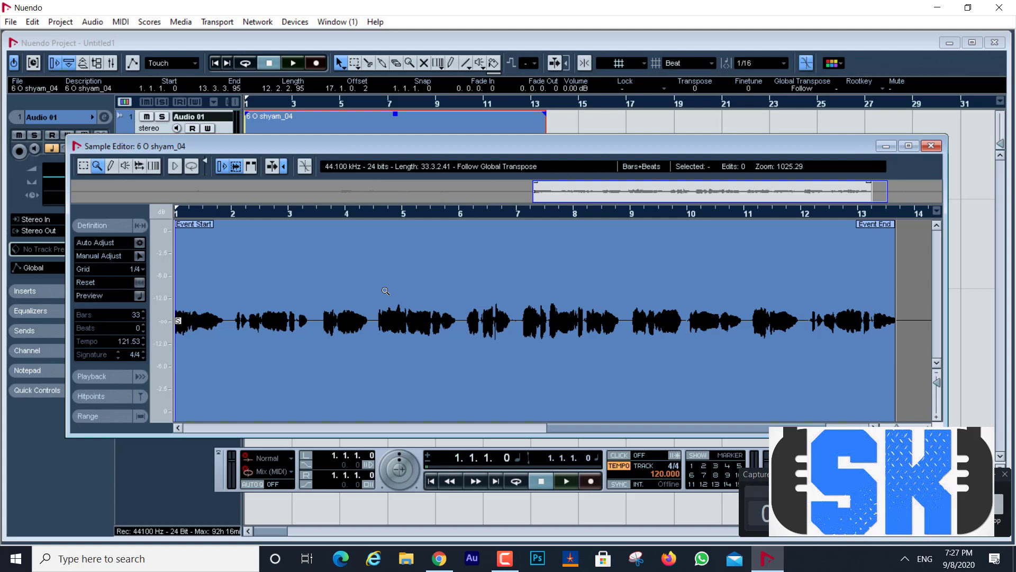
Search Windows for "paint" and launch the Paint app
{"action": "left_click", "coordinate": [187, 554]}
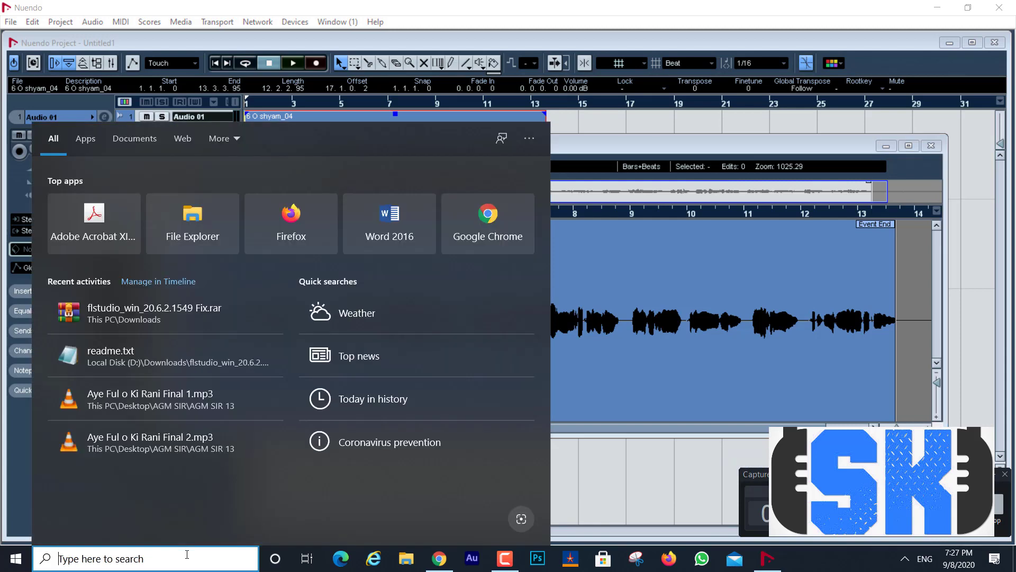
{"action": "type", "text": "pai"}
{"action": "type", "text": "nt"}
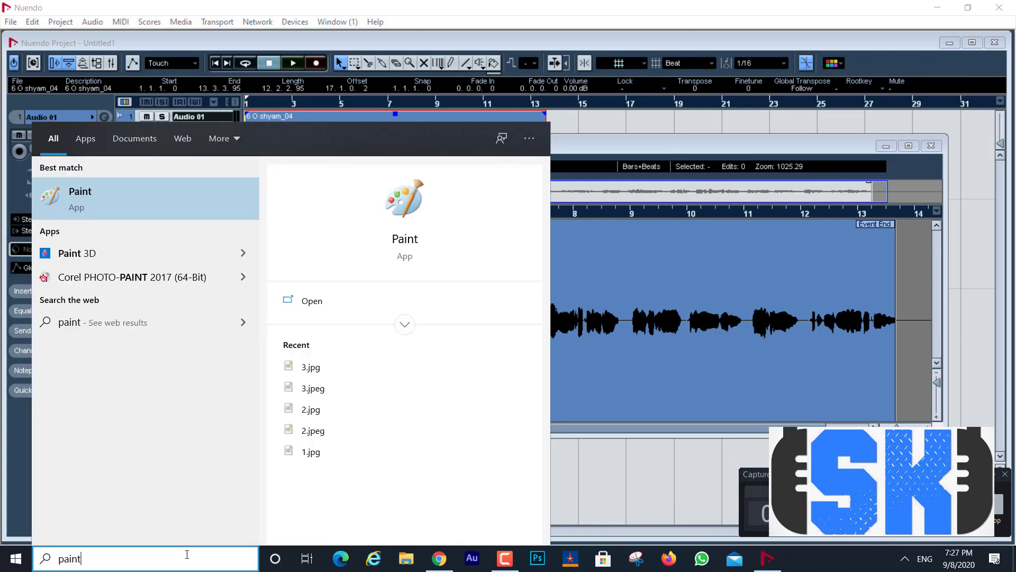
{"action": "key", "text": "Return"}
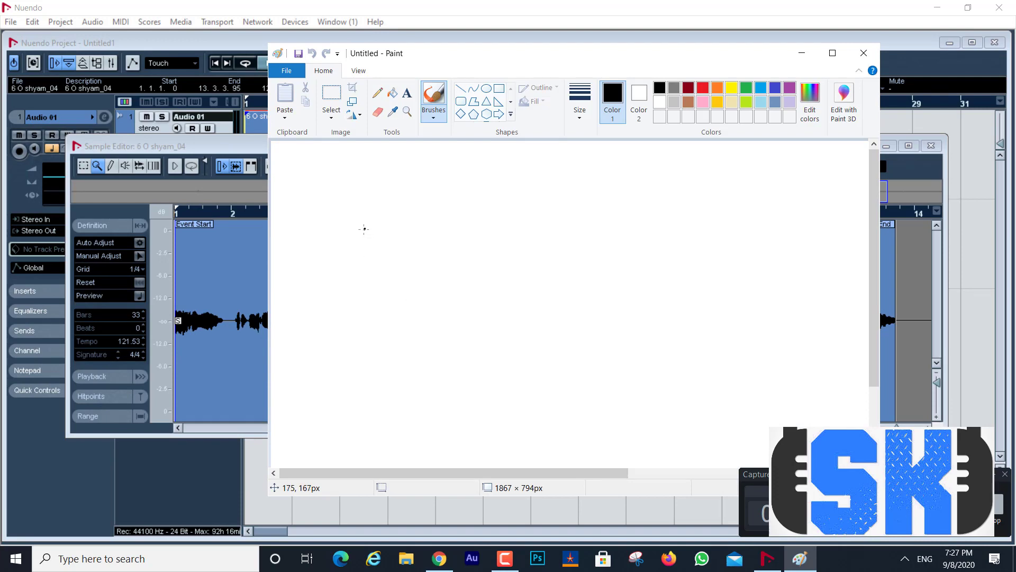
Sketch a clock symbol with a check mark, a circled musical note below it, and an arrow leading away from the note
{"action": "mouse_move", "coordinate": [365, 230]}
{"action": "left_mouse_down"}
{"action": "mouse_move", "coordinate": [365, 254]}
{"action": "mouse_move", "coordinate": [384, 257]}
{"action": "mouse_move", "coordinate": [398, 238]}
{"action": "mouse_move", "coordinate": [371, 226]}
{"action": "mouse_move", "coordinate": [499, 182]}
{"action": "left_mouse_up"}
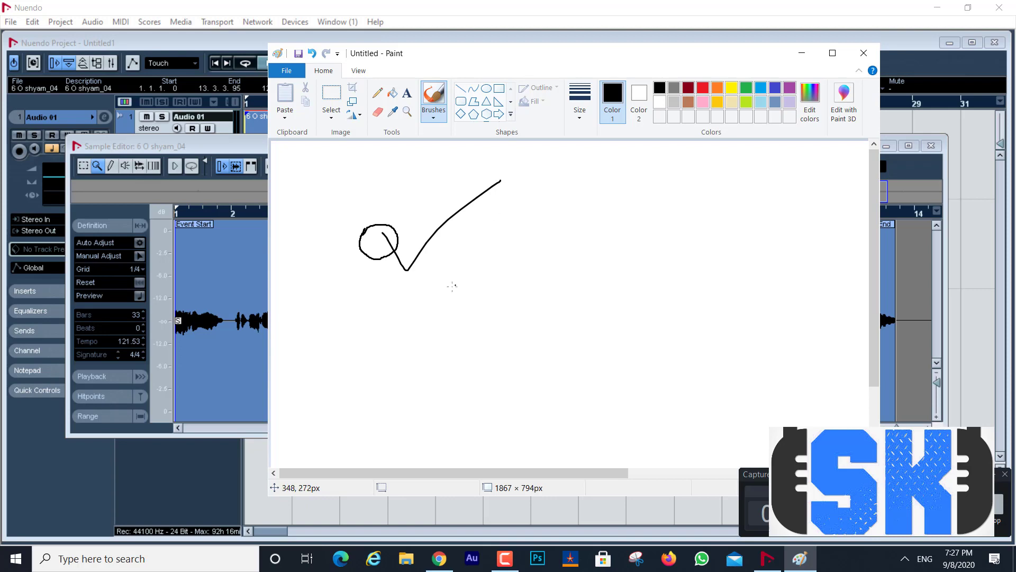
{"action": "mouse_move", "coordinate": [437, 281]}
{"action": "left_mouse_down"}
{"action": "mouse_move", "coordinate": [433, 332]}
{"action": "mouse_move", "coordinate": [439, 323]}
{"action": "left_mouse_up"}
{"action": "mouse_move", "coordinate": [443, 270]}
{"action": "left_mouse_down"}
{"action": "mouse_move", "coordinate": [408, 321]}
{"action": "mouse_move", "coordinate": [435, 360]}
{"action": "mouse_move", "coordinate": [485, 321]}
{"action": "mouse_move", "coordinate": [458, 280]}
{"action": "mouse_move", "coordinate": [432, 274]}
{"action": "left_mouse_up"}
{"action": "mouse_move", "coordinate": [497, 306]}
{"action": "left_mouse_down"}
{"action": "mouse_move", "coordinate": [654, 284]}
{"action": "mouse_move", "coordinate": [626, 259]}
{"action": "mouse_move", "coordinate": [662, 286]}
{"action": "mouse_move", "coordinate": [647, 310]}
{"action": "left_mouse_up"}
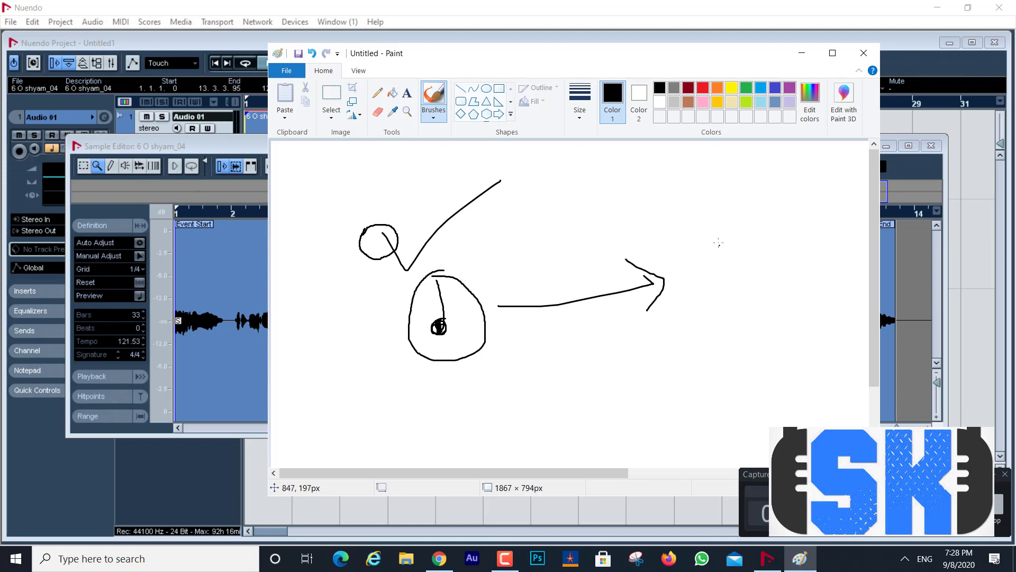
Handwrite an underlined "Sync" beside the arrow, and add a second circle with its own arrow plus a line across the circled note
{"action": "mouse_move", "coordinate": [715, 238]}
{"action": "left_mouse_down"}
{"action": "mouse_move", "coordinate": [723, 270]}
{"action": "mouse_move", "coordinate": [713, 276]}
{"action": "mouse_move", "coordinate": [751, 258]}
{"action": "mouse_move", "coordinate": [745, 291]}
{"action": "mouse_move", "coordinate": [765, 286]}
{"action": "mouse_move", "coordinate": [784, 254]}
{"action": "mouse_move", "coordinate": [818, 264]}
{"action": "left_mouse_up"}
{"action": "left_click_drag", "start_coordinate": [719, 315], "coordinate": [822, 288]}
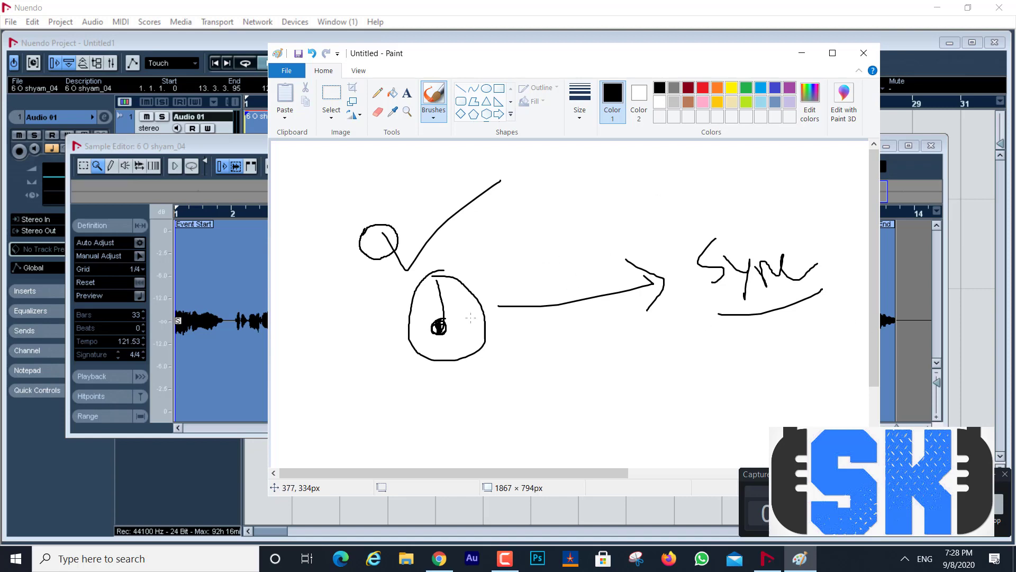
{"action": "mouse_move", "coordinate": [482, 226]}
{"action": "left_mouse_down"}
{"action": "mouse_move", "coordinate": [475, 248]}
{"action": "mouse_move", "coordinate": [500, 262]}
{"action": "mouse_move", "coordinate": [503, 228]}
{"action": "mouse_move", "coordinate": [488, 224]}
{"action": "mouse_move", "coordinate": [663, 247]}
{"action": "mouse_move", "coordinate": [678, 219]}
{"action": "mouse_move", "coordinate": [691, 236]}
{"action": "left_mouse_up"}
{"action": "left_click_drag", "start_coordinate": [415, 356], "coordinate": [489, 321]}
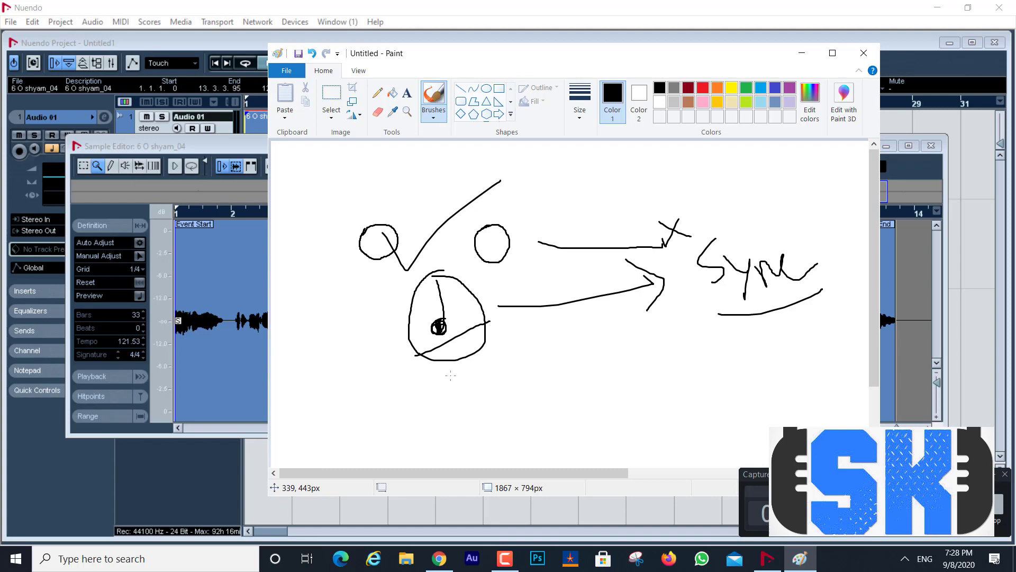
Minimize Paint to return to Nuendo, close the Sample Editor, and select the vocal clip in the project
{"action": "left_click", "coordinate": [802, 53]}
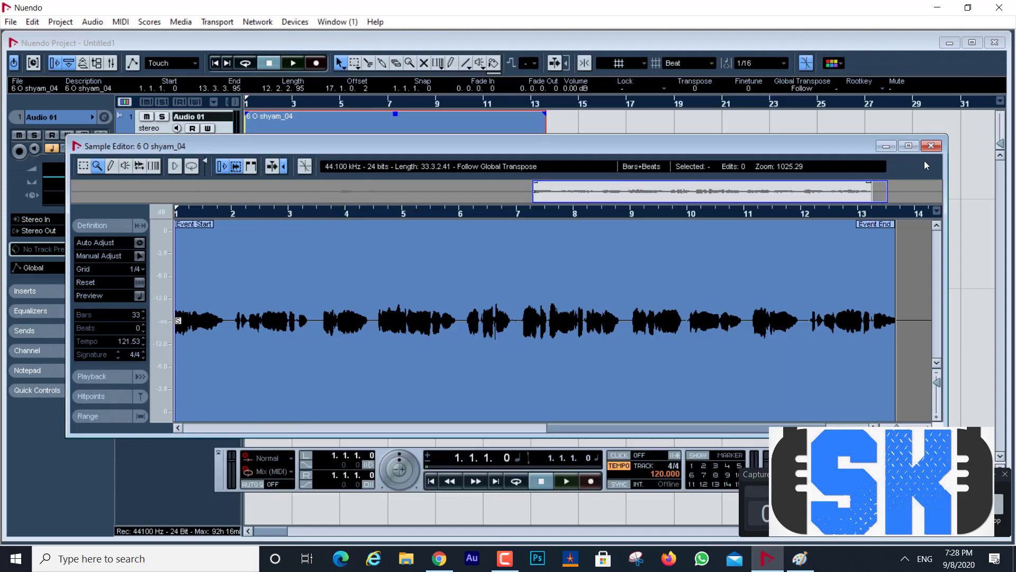
{"action": "left_click", "coordinate": [931, 147]}
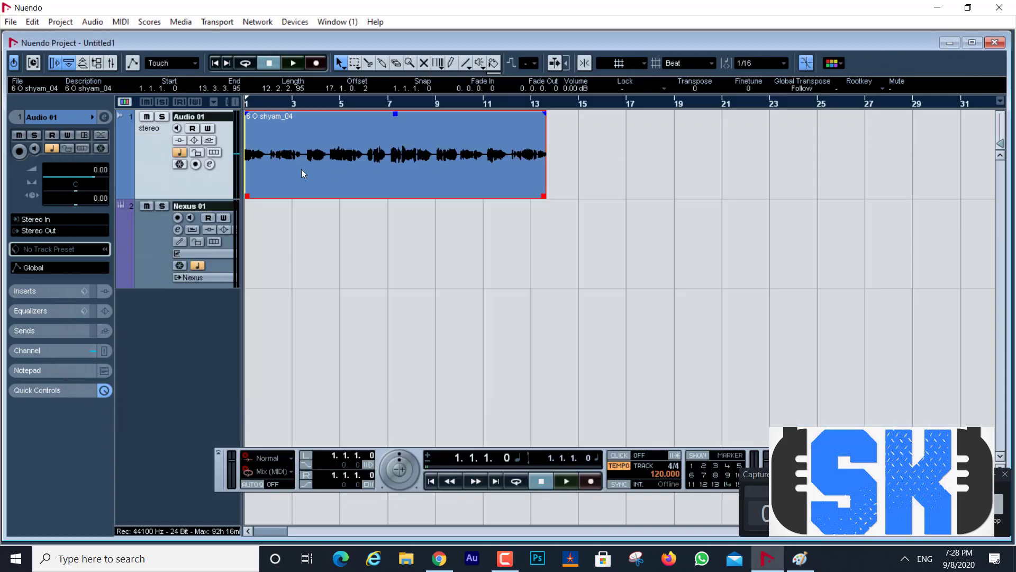
{"action": "left_click", "coordinate": [356, 251]}
{"action": "left_click", "coordinate": [142, 266]}
{"action": "left_click", "coordinate": [342, 156]}
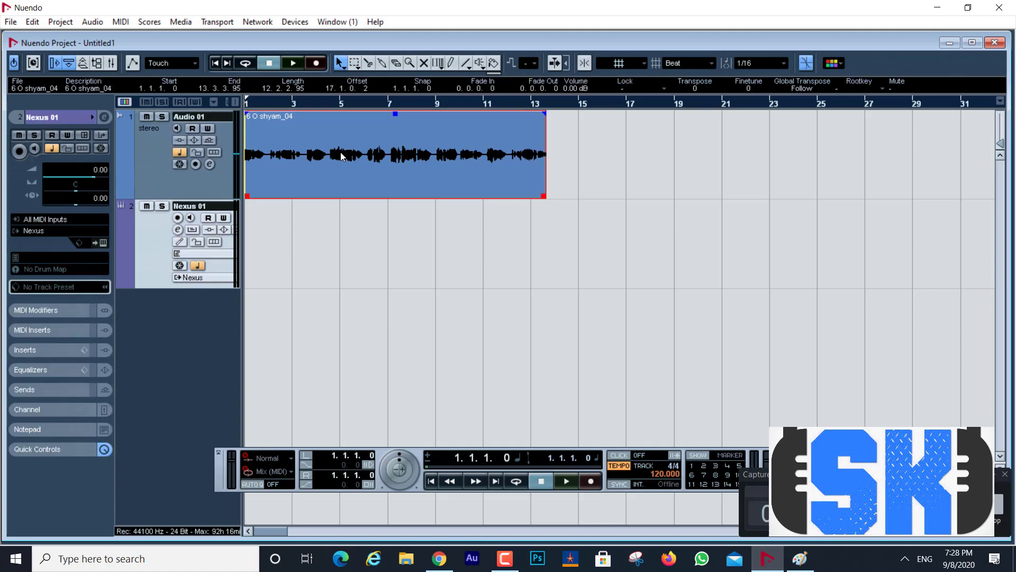
Turn on the metronome click, set the tempo mode to Fixed, and play the opening bars of the vocal against it
{"action": "left_click", "coordinate": [619, 456]}
{"action": "left_click", "coordinate": [622, 465]}
{"action": "key", "text": "space"}
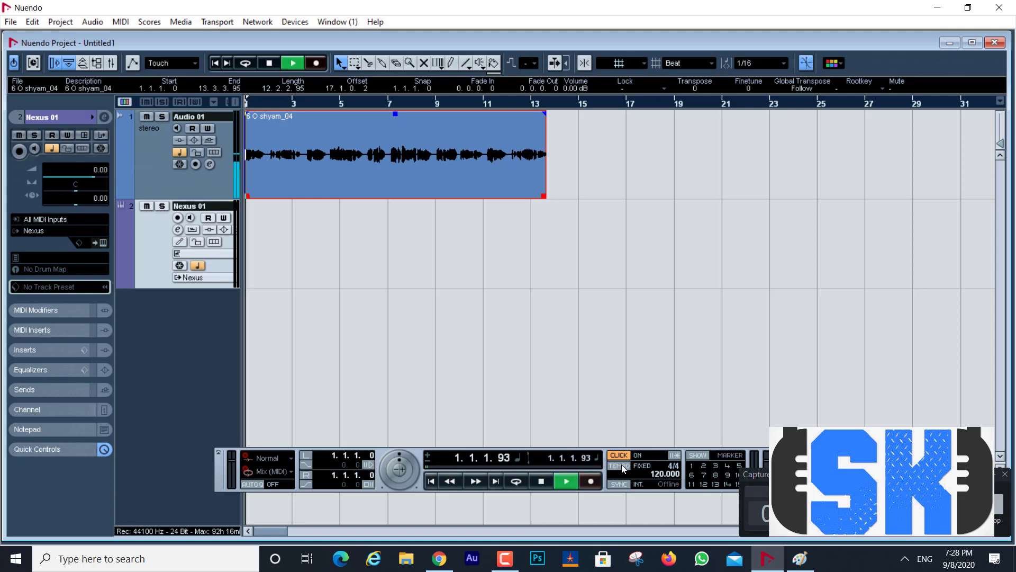
{"action": "key", "text": "space"}
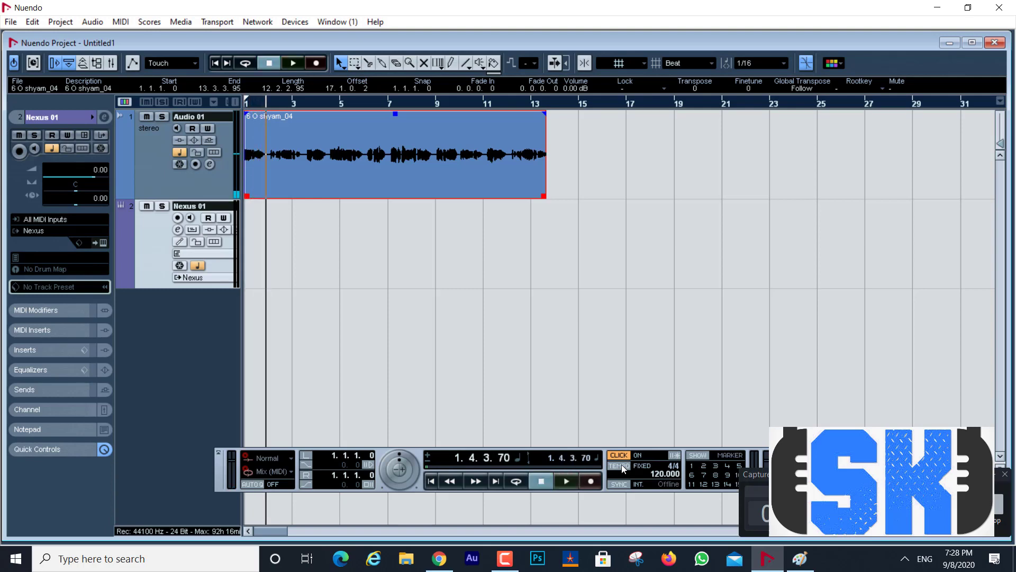
{"action": "key", "text": "space"}
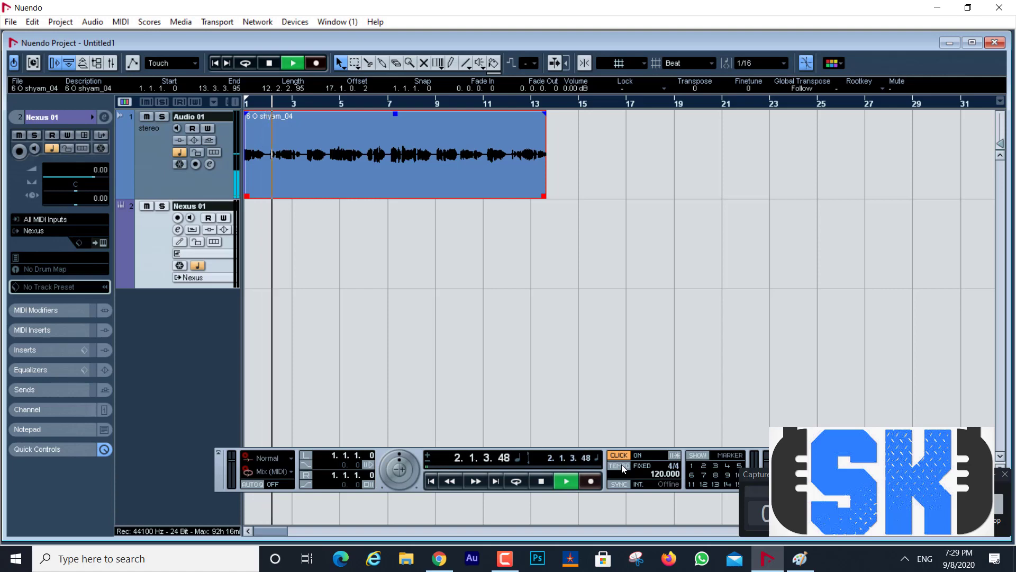
{"action": "key", "text": "space"}
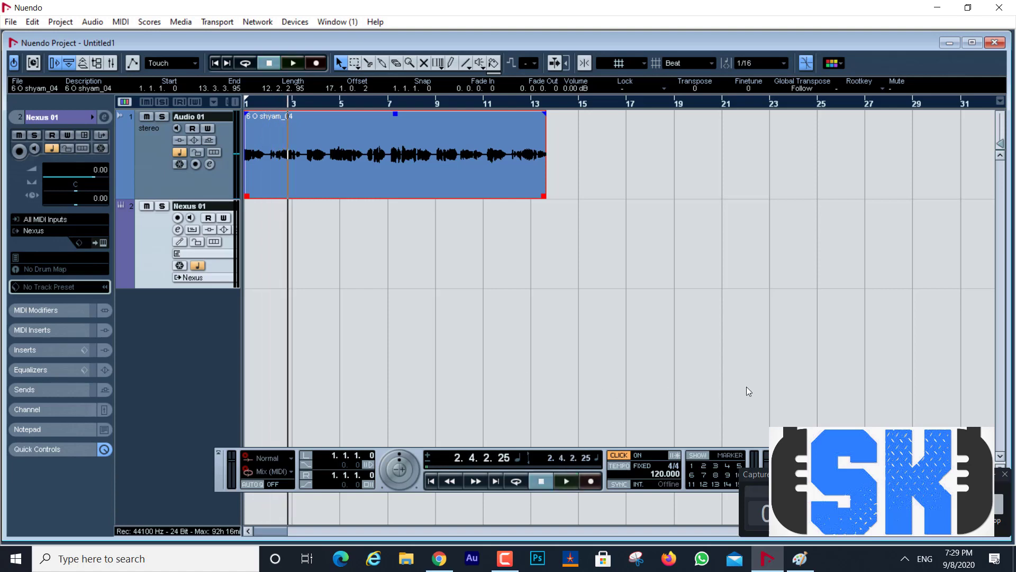
Select the Audio 01 track, return the playback cursor to the project start, and open the Beat Calculator
{"action": "left_click", "coordinate": [173, 183]}
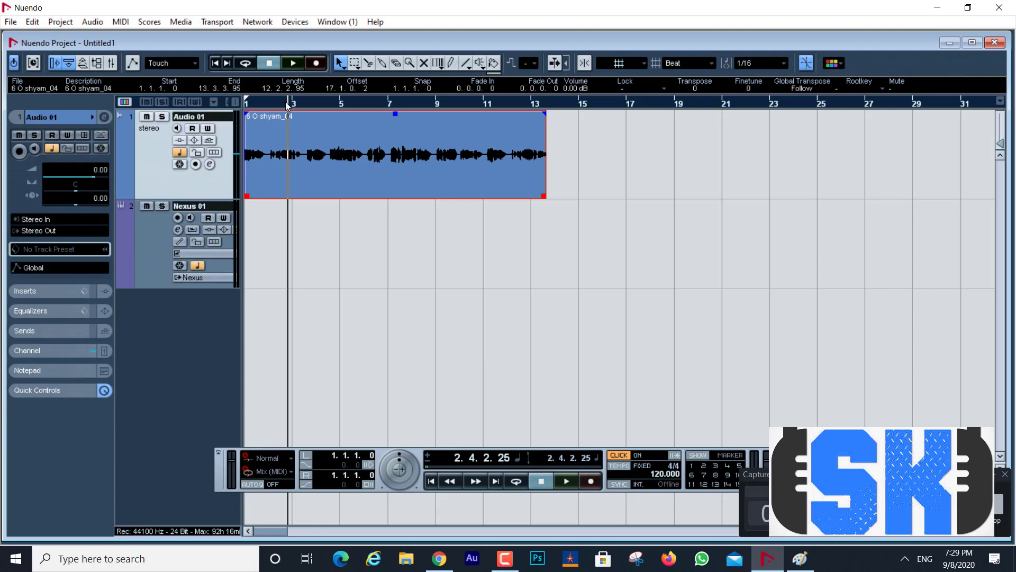
{"action": "left_click_drag", "start_coordinate": [286, 104], "coordinate": [235, 101]}
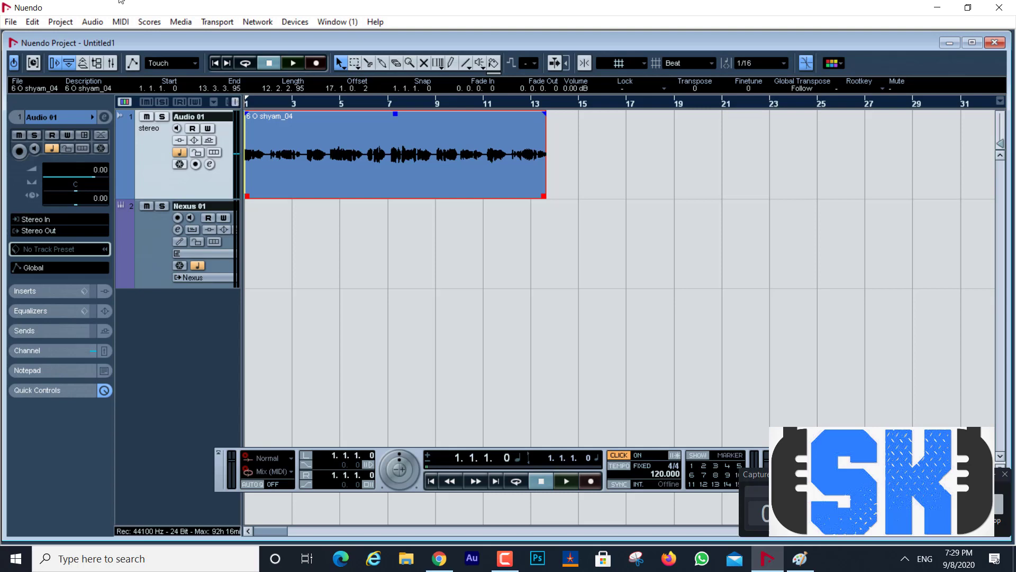
{"action": "left_click", "coordinate": [59, 25]}
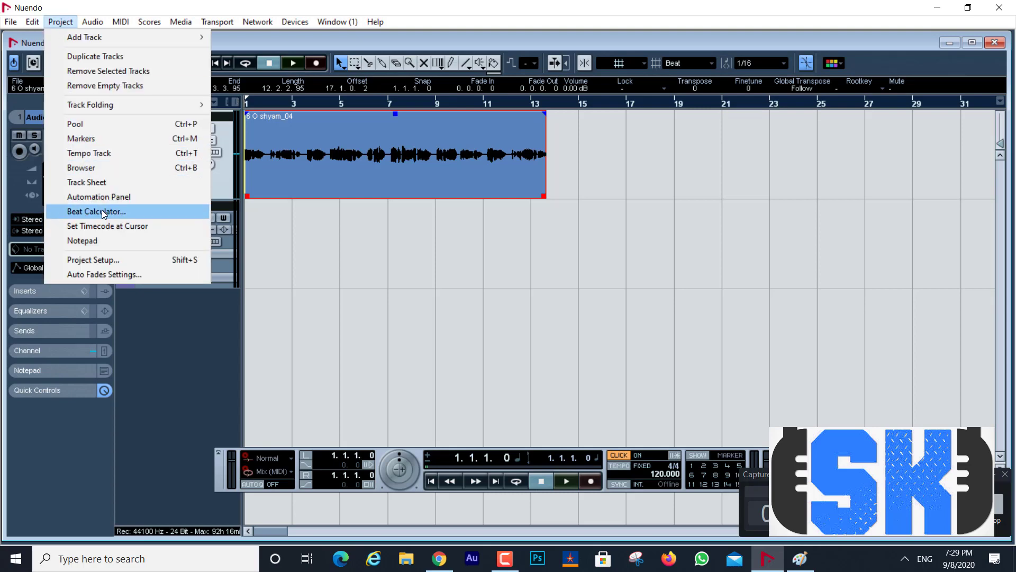
{"action": "left_click", "coordinate": [85, 210]}
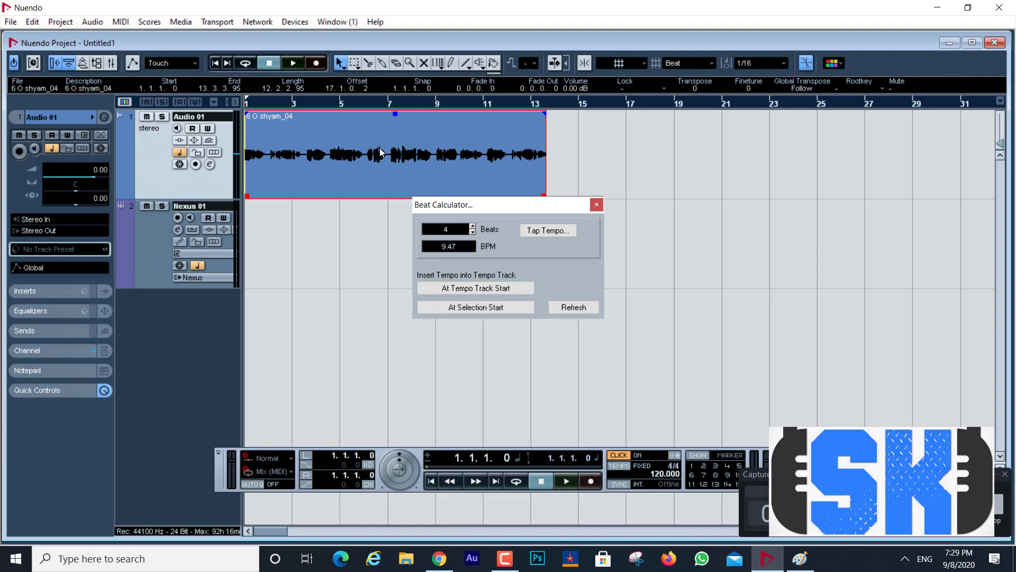
Play the vocal from the project start, tap its beat with Tap Tempo, accept the tapped value, and stop playback
{"action": "key", "text": "space"}
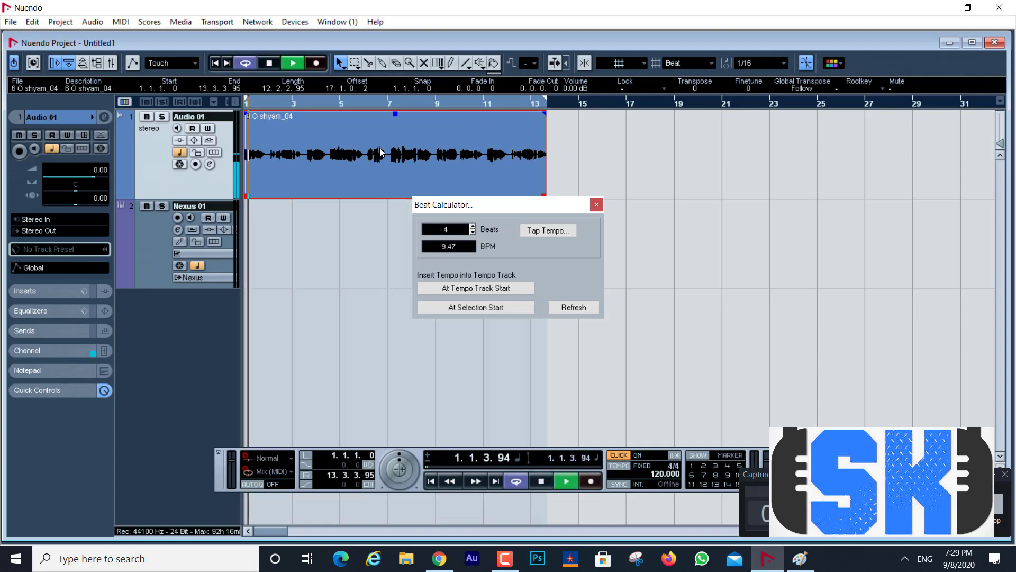
{"action": "left_click", "coordinate": [560, 231]}
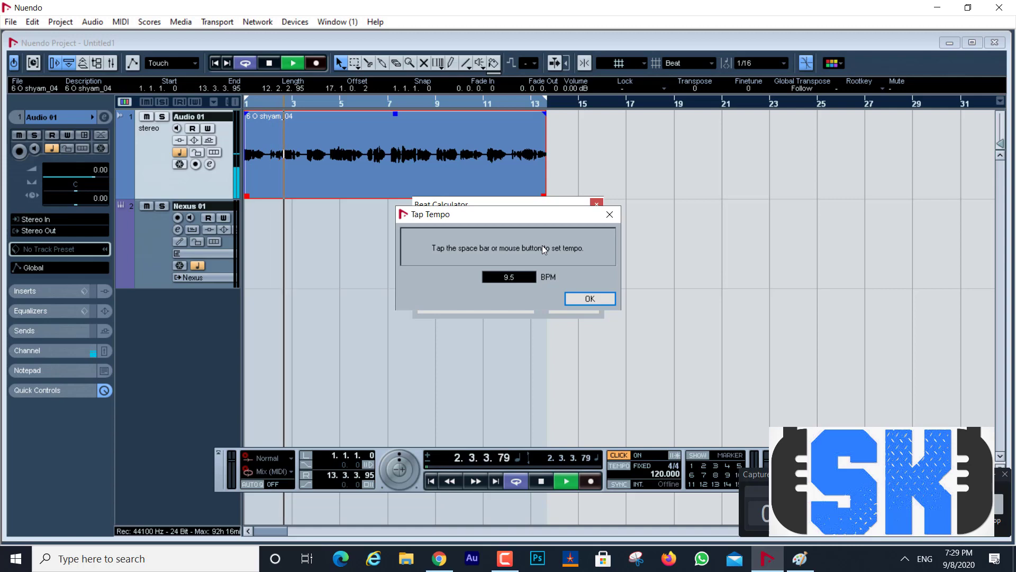
{"action": "left_click", "coordinate": [543, 245]}
{"action": "left_click", "coordinate": [542, 246]}
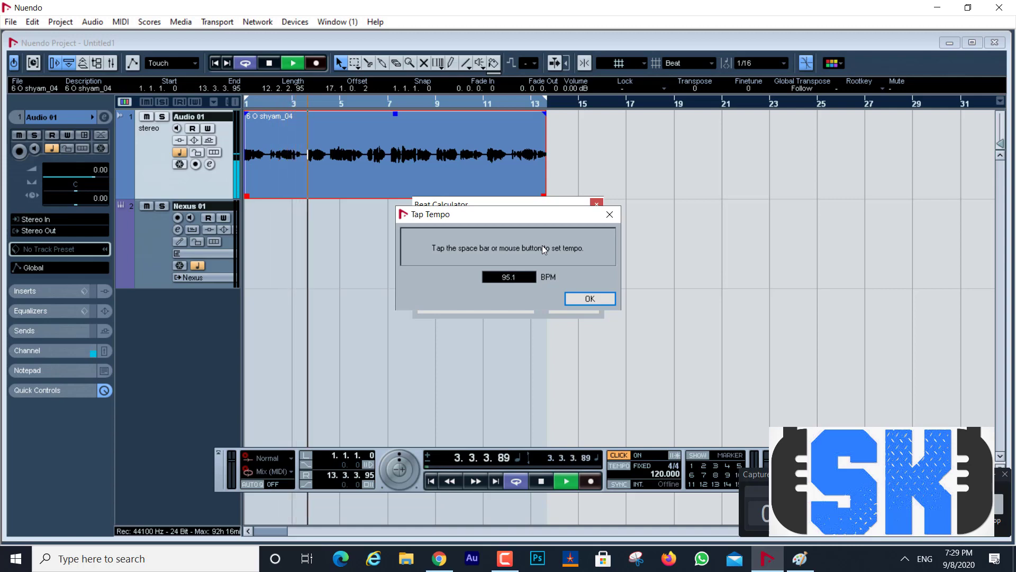
{"action": "left_click", "coordinate": [543, 245]}
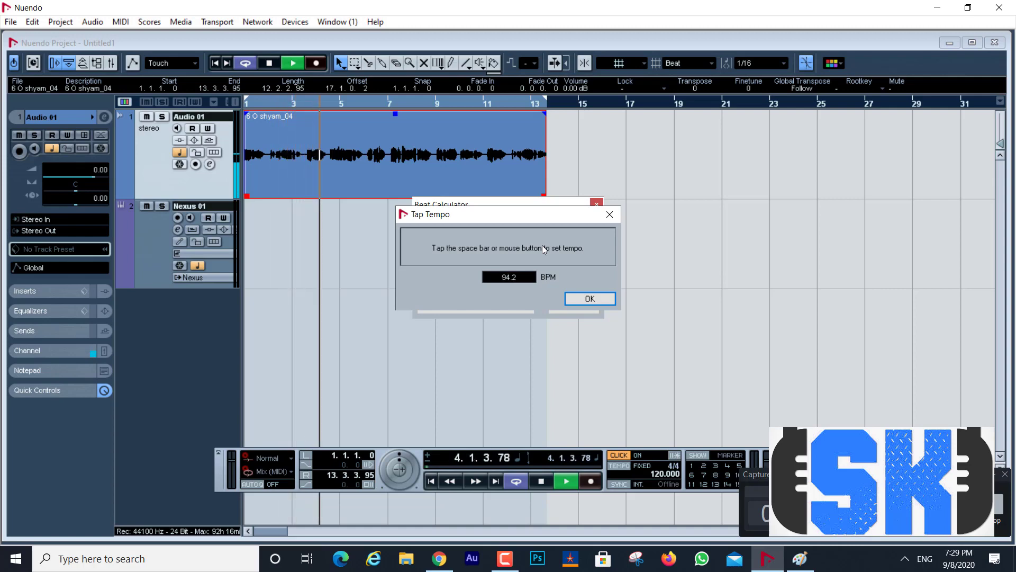
{"action": "left_click", "coordinate": [590, 300]}
{"action": "key", "text": "space"}
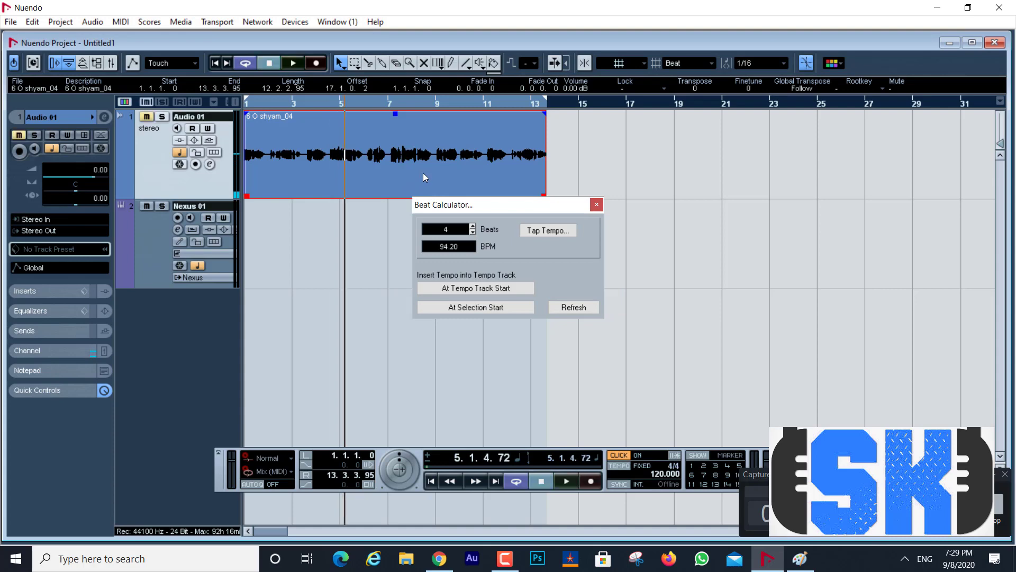
Turn off the metronome click, resume playback, and unmute the Audio 01 track so the vocal is heard alone
{"action": "left_click", "coordinate": [618, 456]}
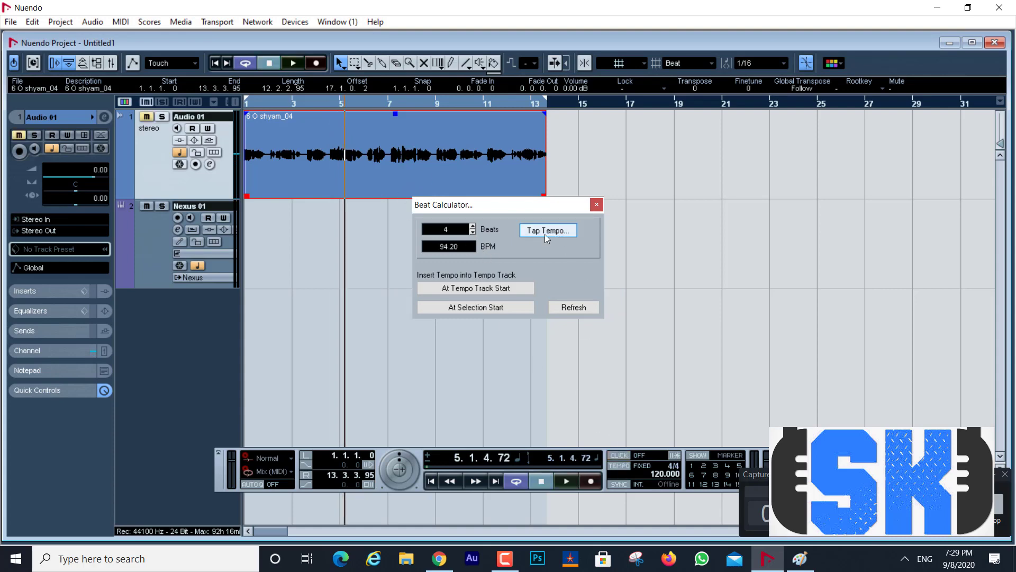
{"action": "key", "text": "space"}
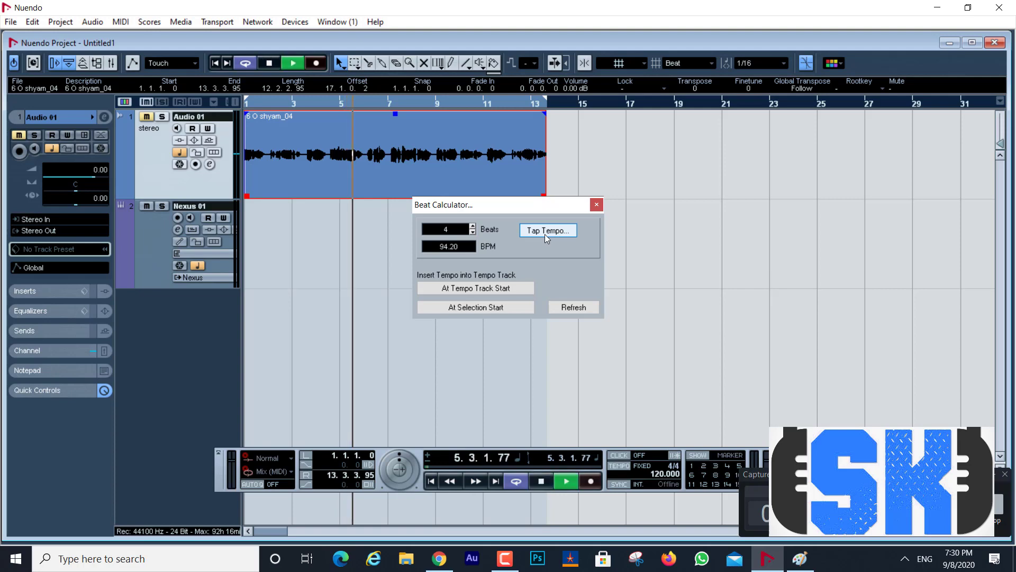
{"action": "left_click", "coordinate": [547, 231]}
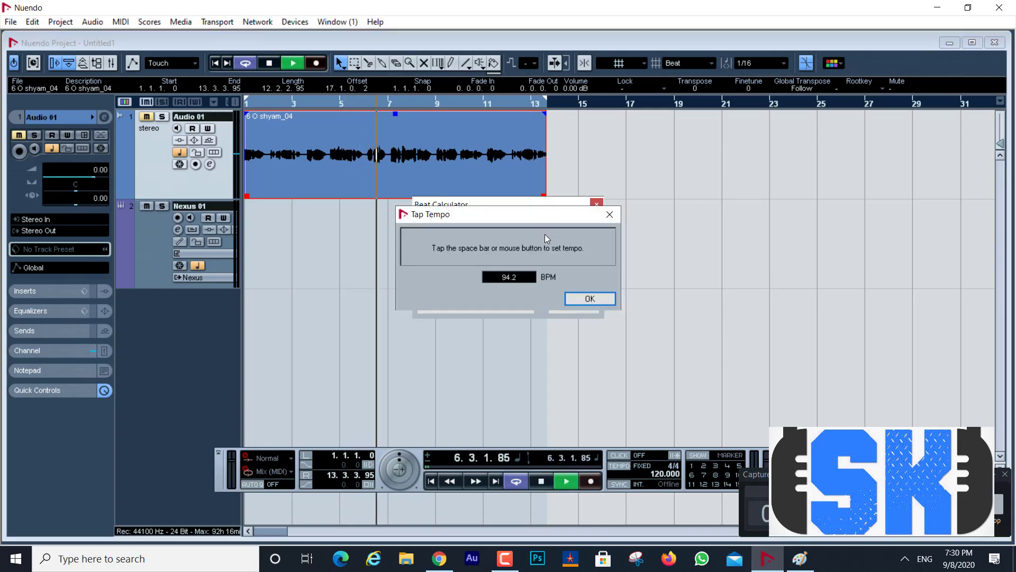
{"action": "left_click", "coordinate": [594, 303]}
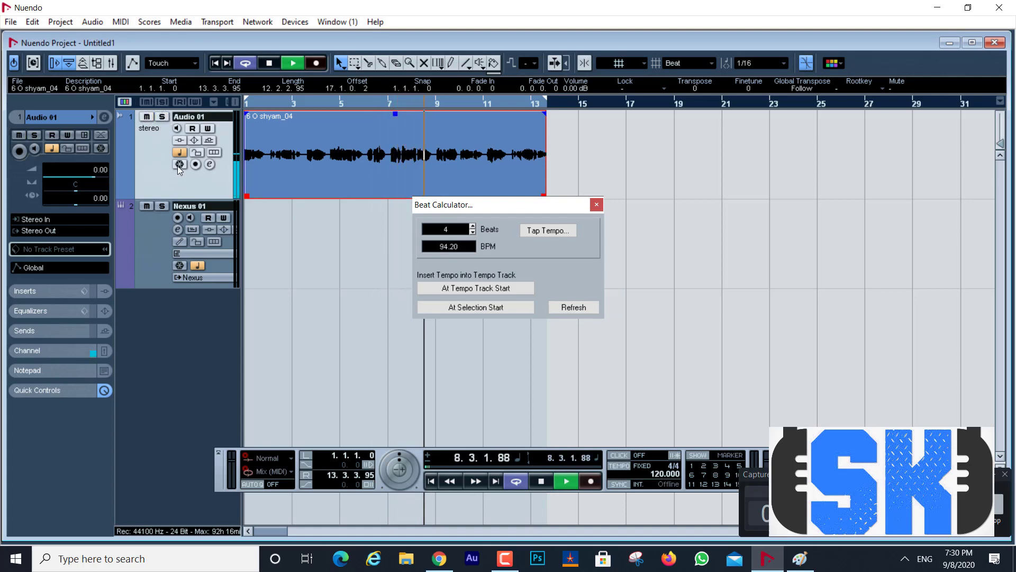
Tap the beat along with the playing vocal using Tap Tempo, accept the value, and insert it at the tempo track start
{"action": "left_click", "coordinate": [548, 231]}
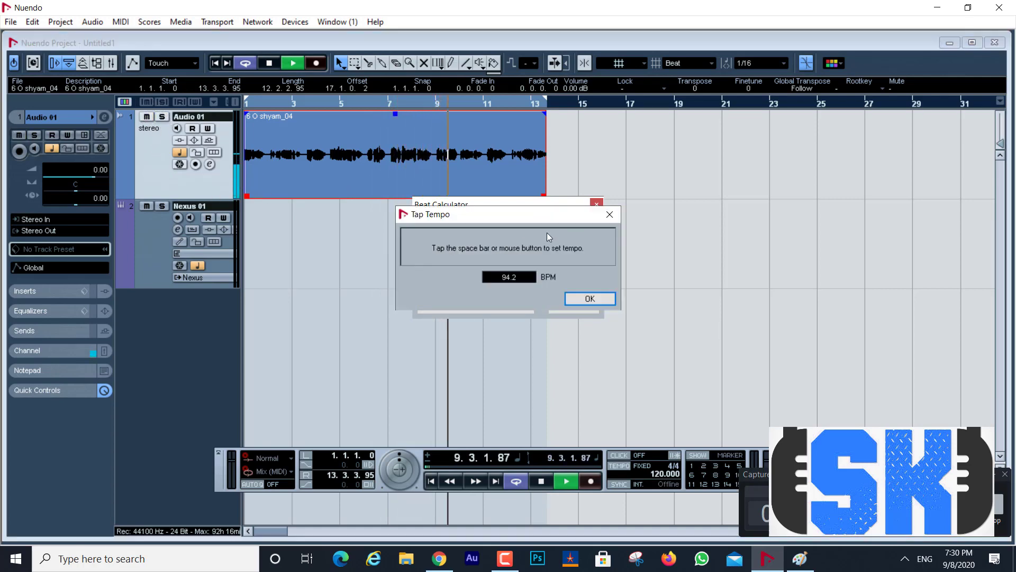
{"action": "left_click", "coordinate": [544, 231]}
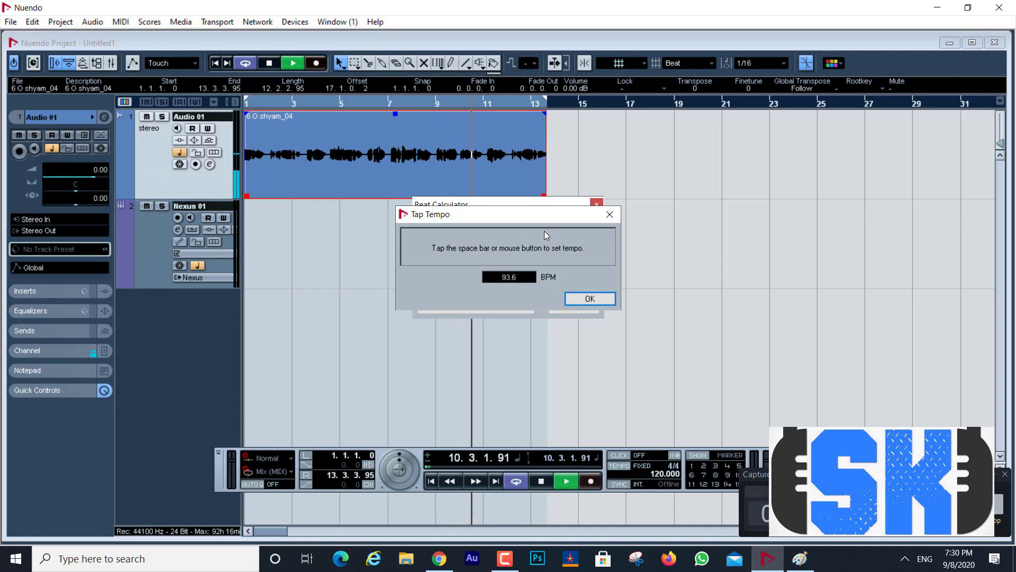
{"action": "left_click", "coordinate": [544, 231]}
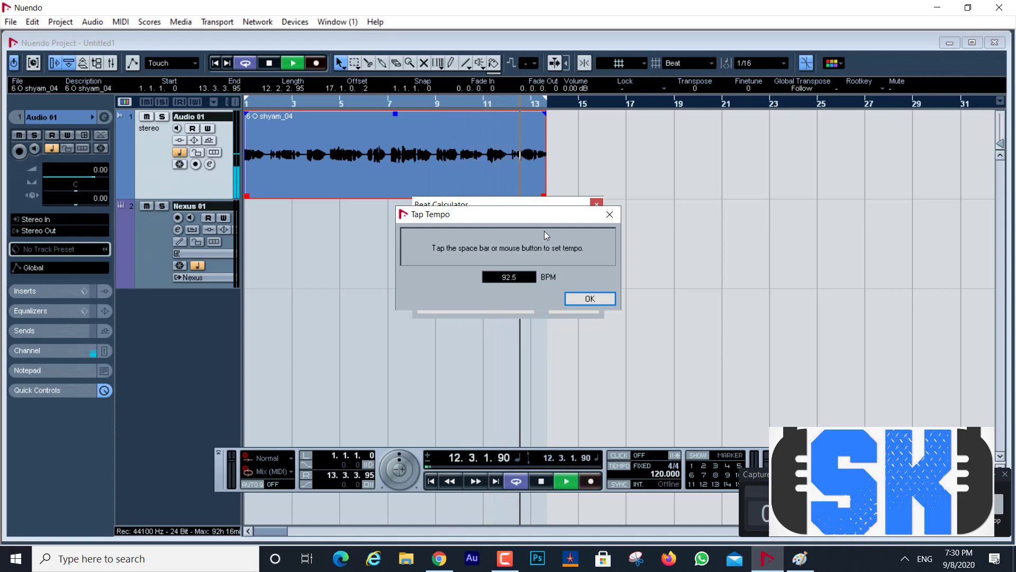
{"action": "left_click", "coordinate": [544, 230]}
{"action": "left_click", "coordinate": [545, 231]}
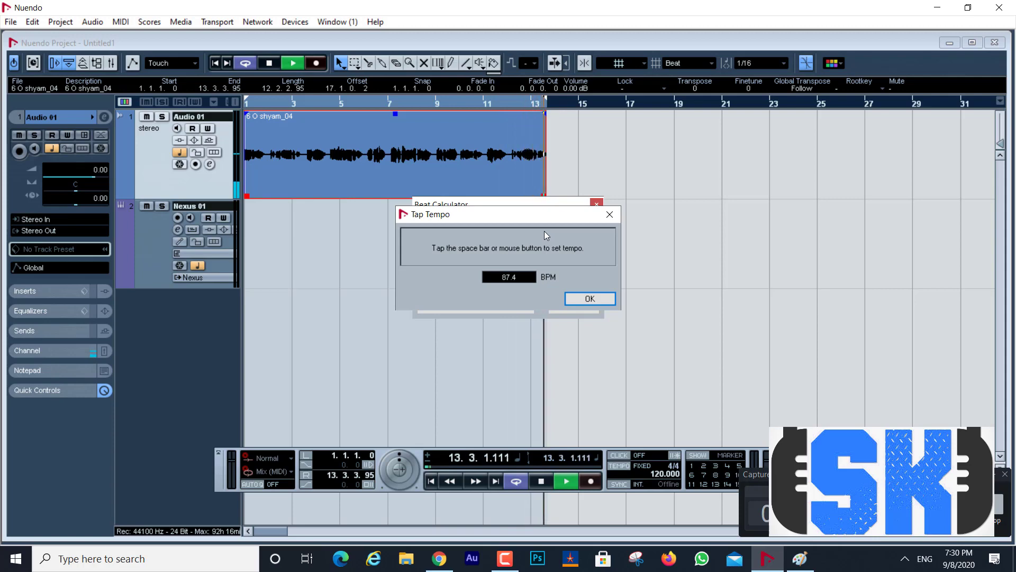
{"action": "left_click", "coordinate": [545, 231]}
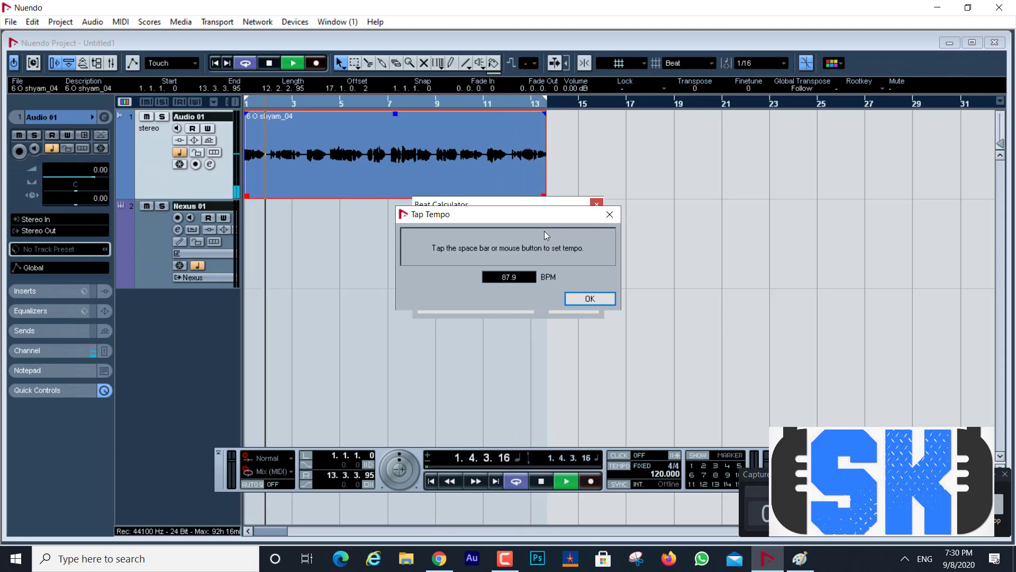
{"action": "left_click", "coordinate": [544, 231]}
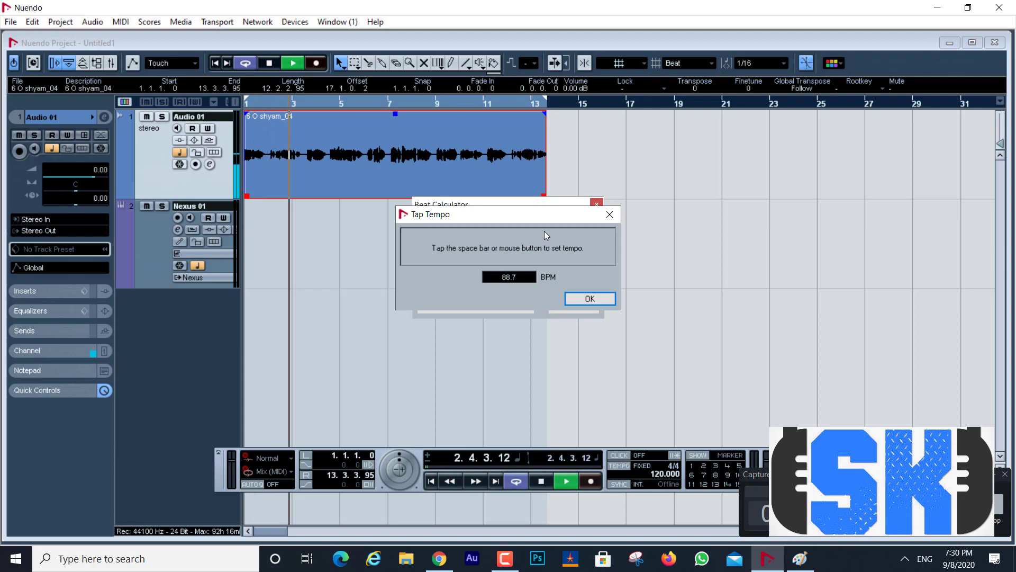
{"action": "left_click", "coordinate": [545, 231]}
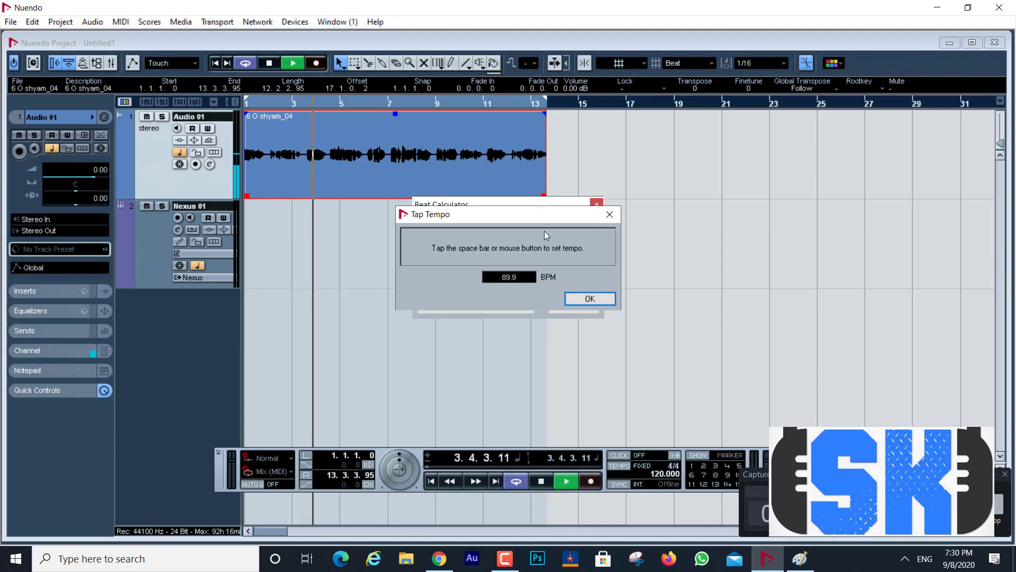
{"action": "left_click", "coordinate": [544, 231]}
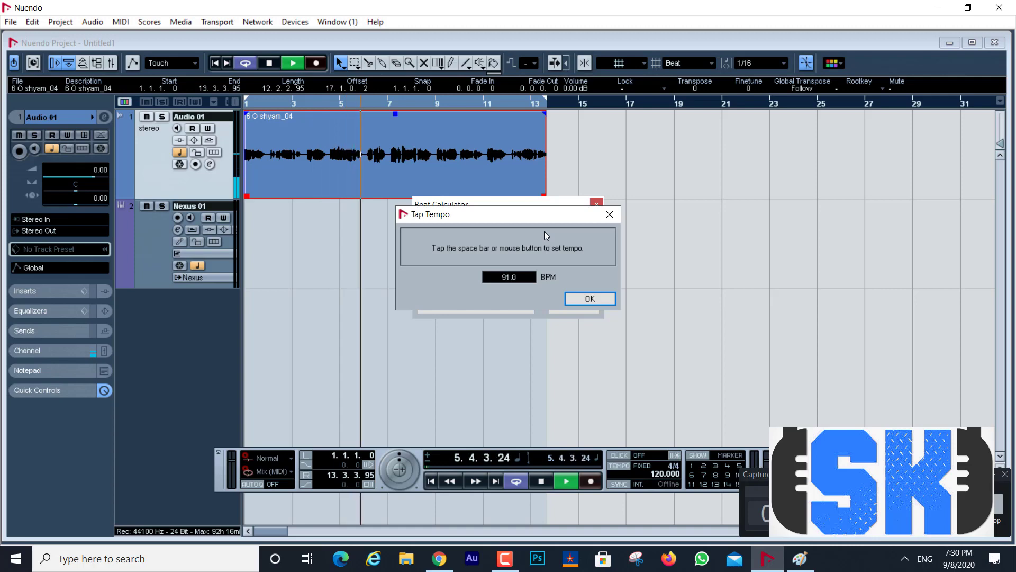
{"action": "left_click", "coordinate": [544, 231]}
{"action": "left_click", "coordinate": [545, 230]}
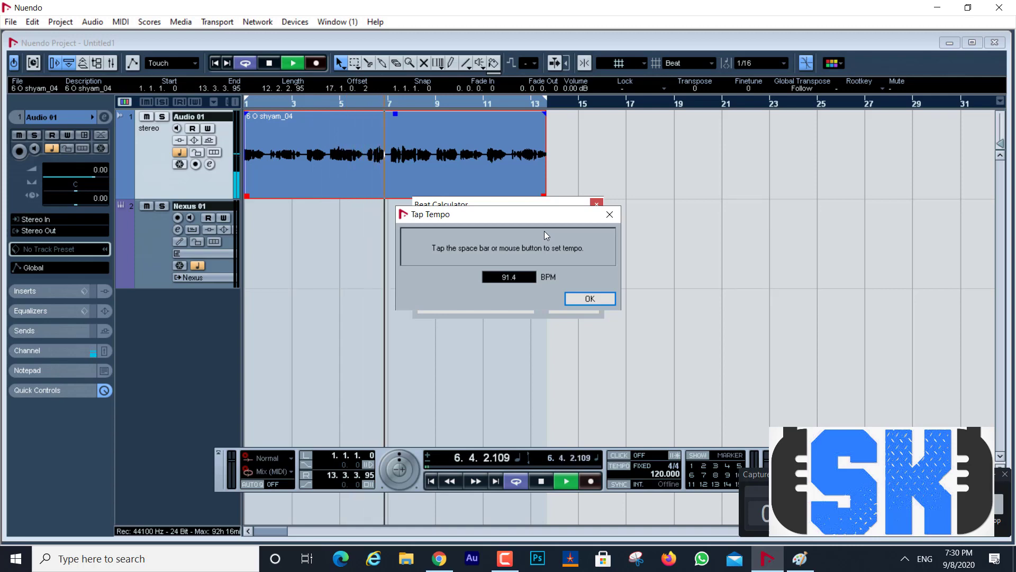
{"action": "left_click", "coordinate": [544, 231]}
{"action": "left_click", "coordinate": [544, 231]}
{"action": "left_click", "coordinate": [544, 231]}
{"action": "left_click", "coordinate": [545, 231]}
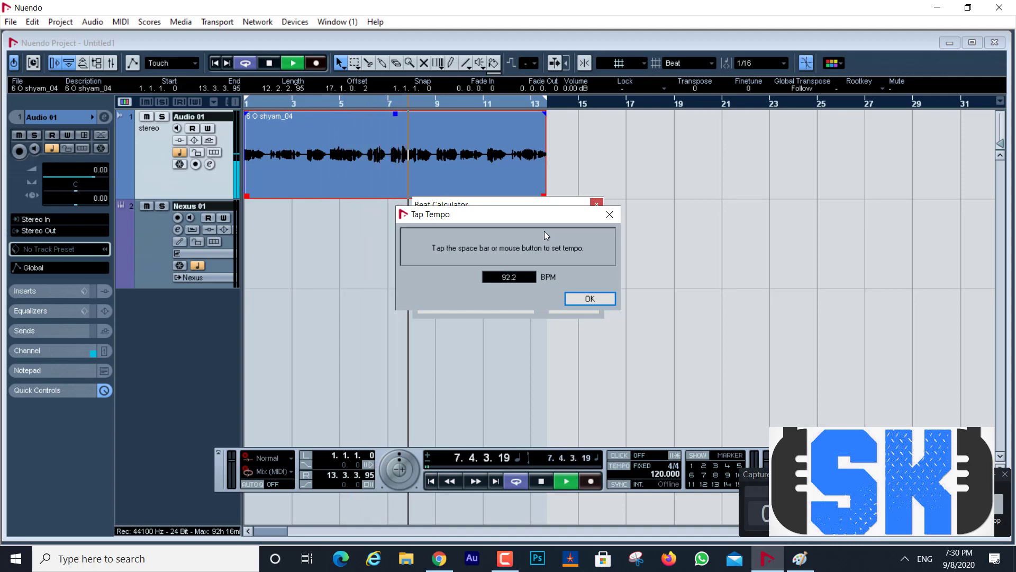
{"action": "left_click", "coordinate": [544, 231]}
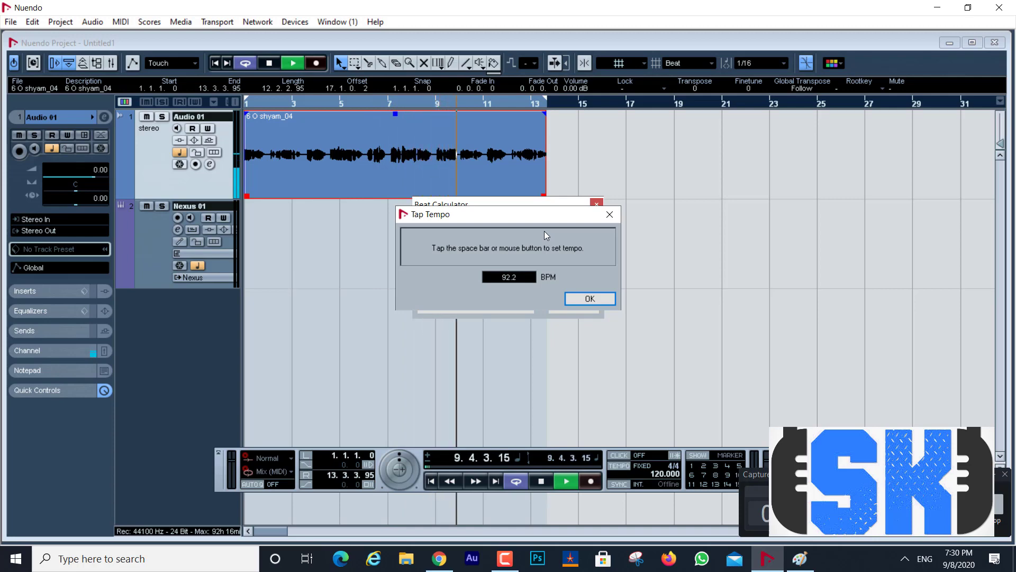
{"action": "left_click", "coordinate": [584, 296]}
{"action": "left_click", "coordinate": [510, 292]}
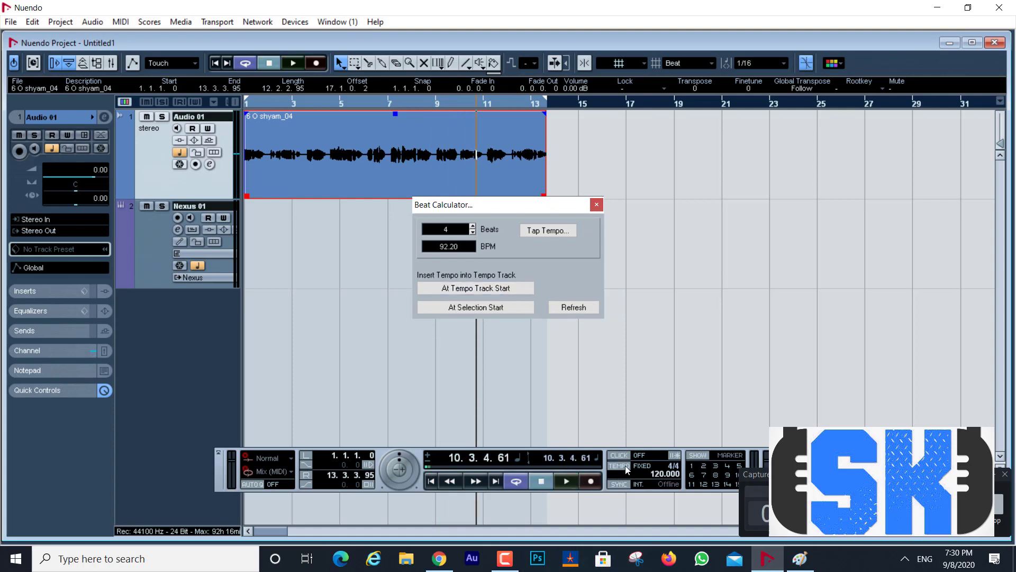
Set the project's fixed tempo to 90 BPM and close the Beat Calculator
{"action": "double_click", "coordinate": [655, 475]}
{"action": "type", "text": "90"}
{"action": "key", "text": "Return"}
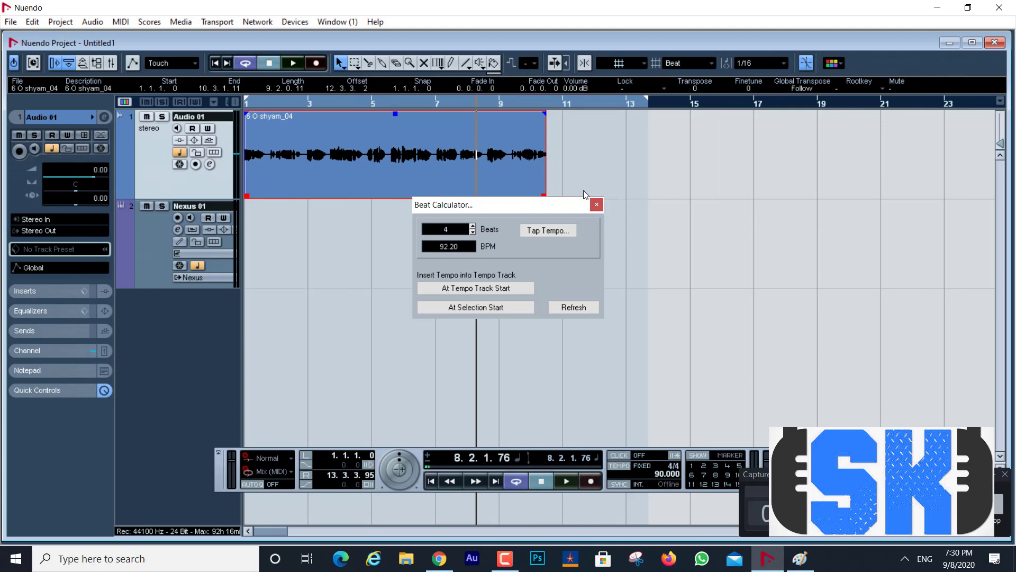
{"action": "left_click", "coordinate": [597, 205]}
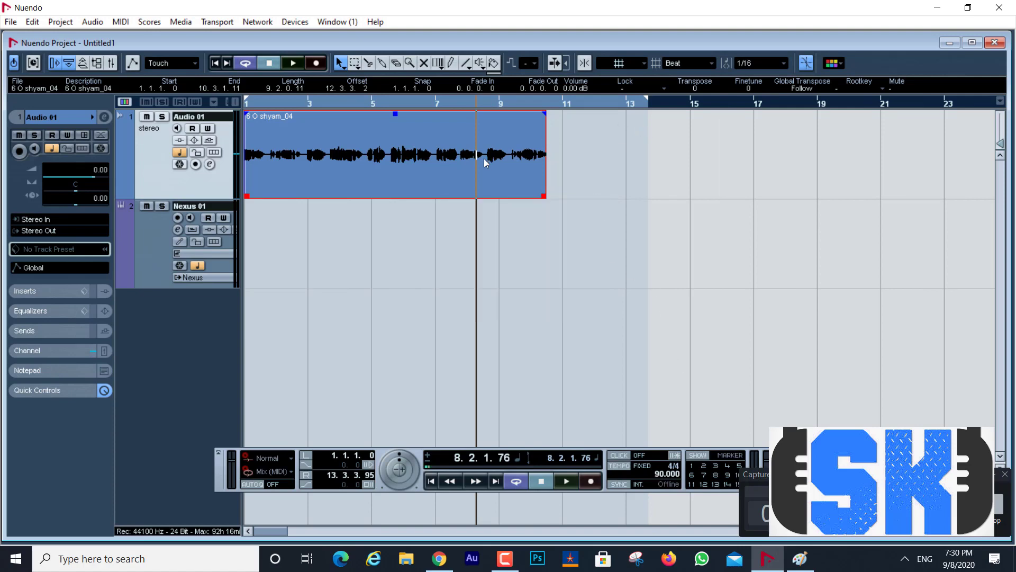
Play the vocal from the project start with the metronome click turned on, and stop playback near the end of bar 5
{"action": "left_click", "coordinate": [214, 64]}
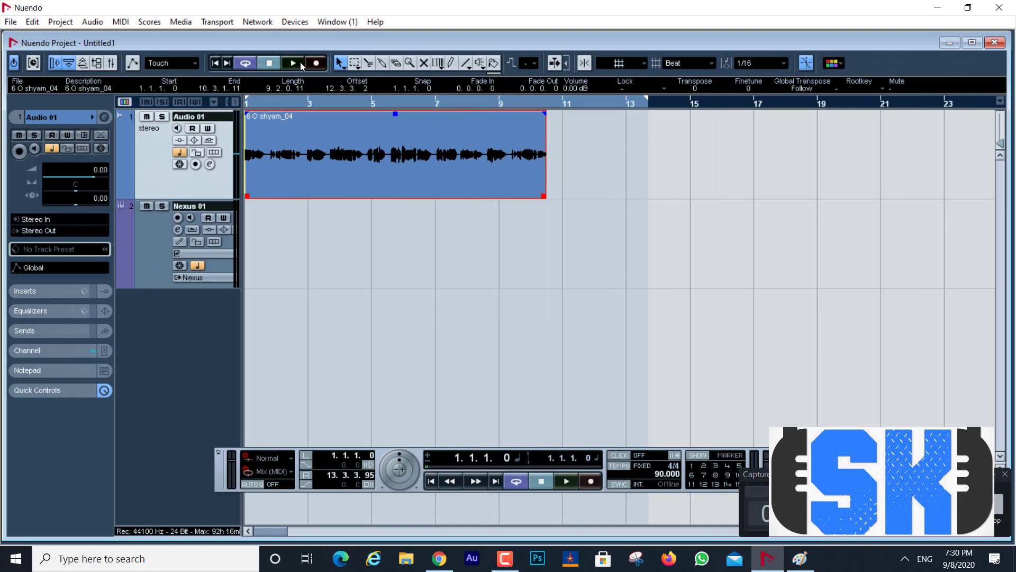
{"action": "left_click", "coordinate": [294, 64]}
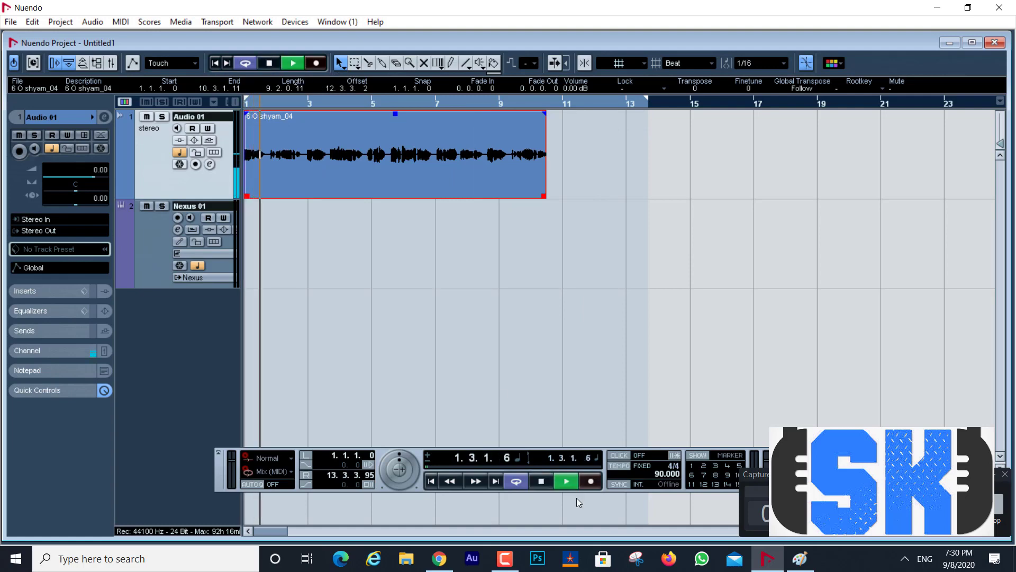
{"action": "left_click", "coordinate": [620, 456]}
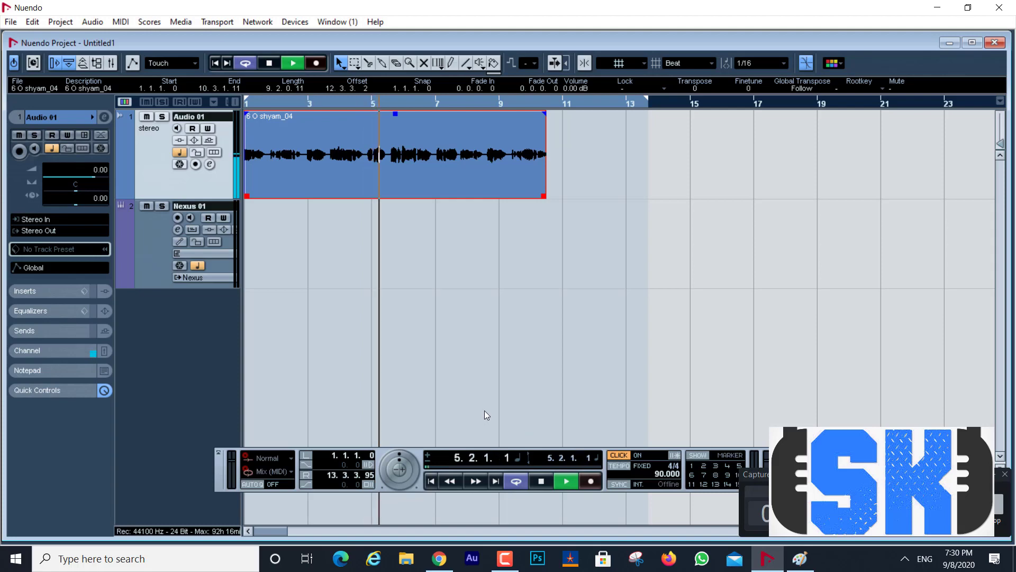
{"action": "key", "text": "space"}
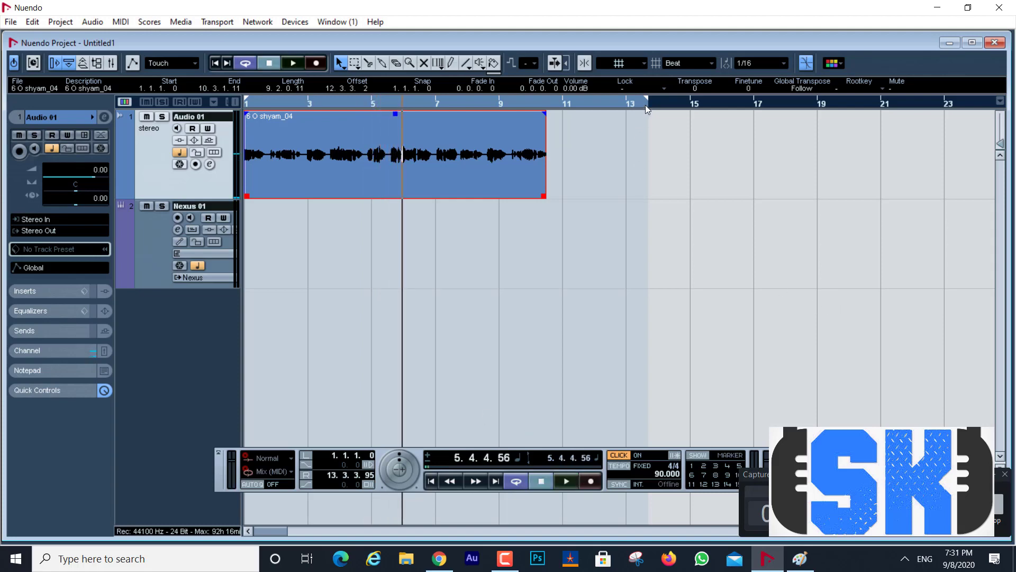
Move the right locator back to the project start at 1.1.1.0 and return the playback cursor there
{"action": "left_click_drag", "start_coordinate": [646, 105], "coordinate": [226, 138]}
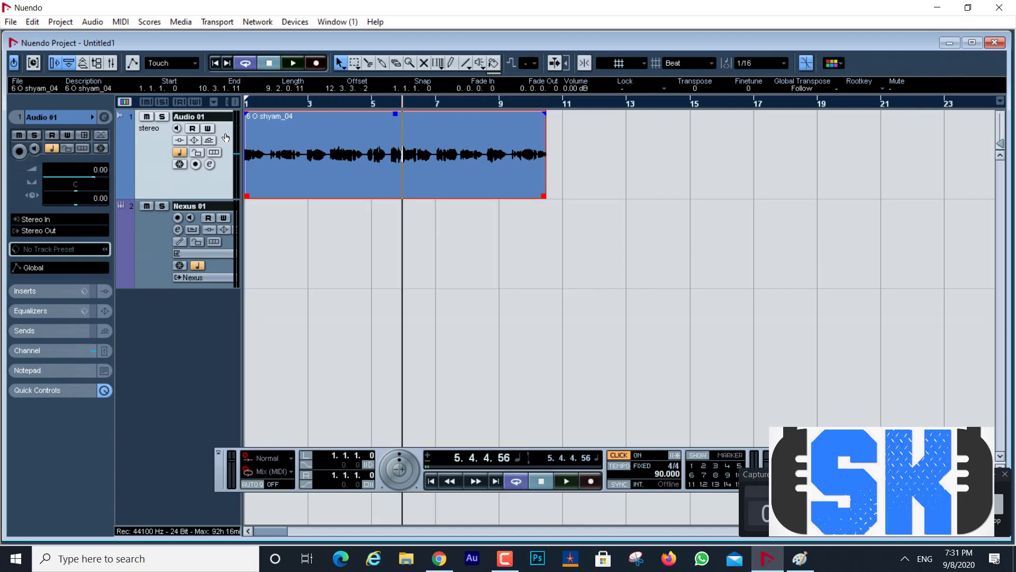
{"action": "key", "text": "g"}
{"action": "key", "text": "g"}
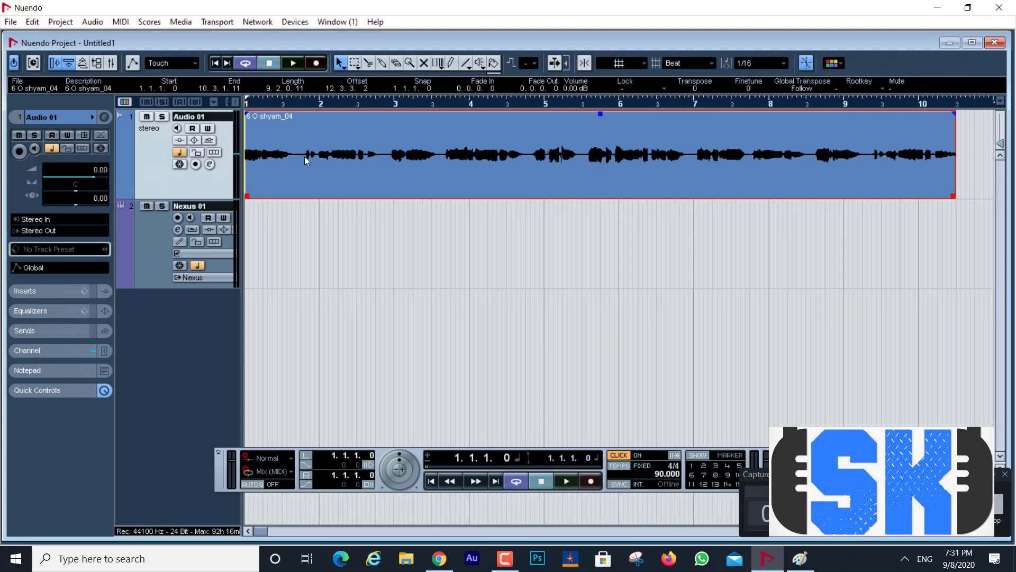
Shift the vocal clip slightly later so it starts at 1.1.3.65, and play its opening against the click
{"action": "left_click_drag", "start_coordinate": [303, 160], "coordinate": [325, 182]}
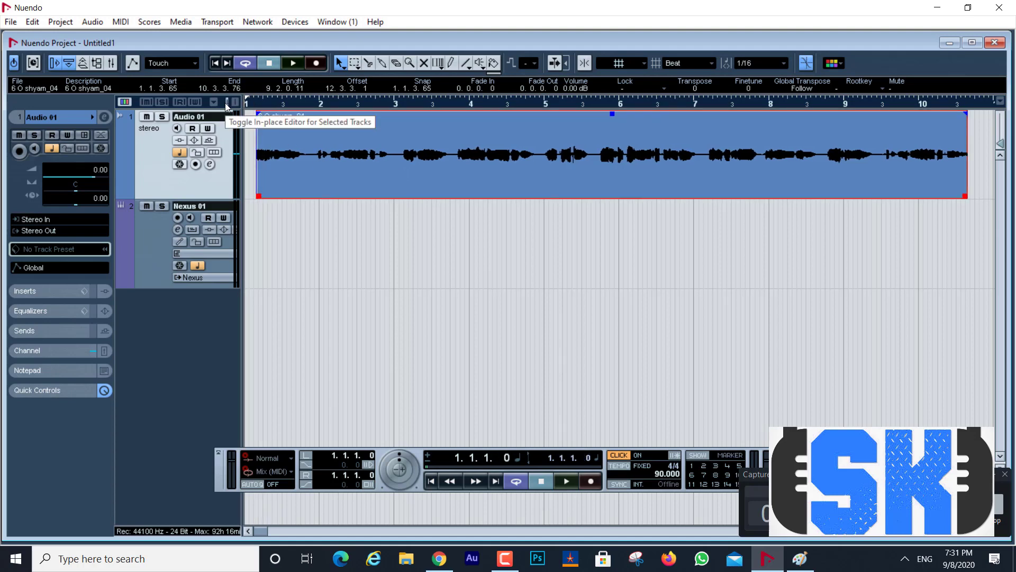
{"action": "key", "text": "space"}
{"action": "key", "text": "space"}
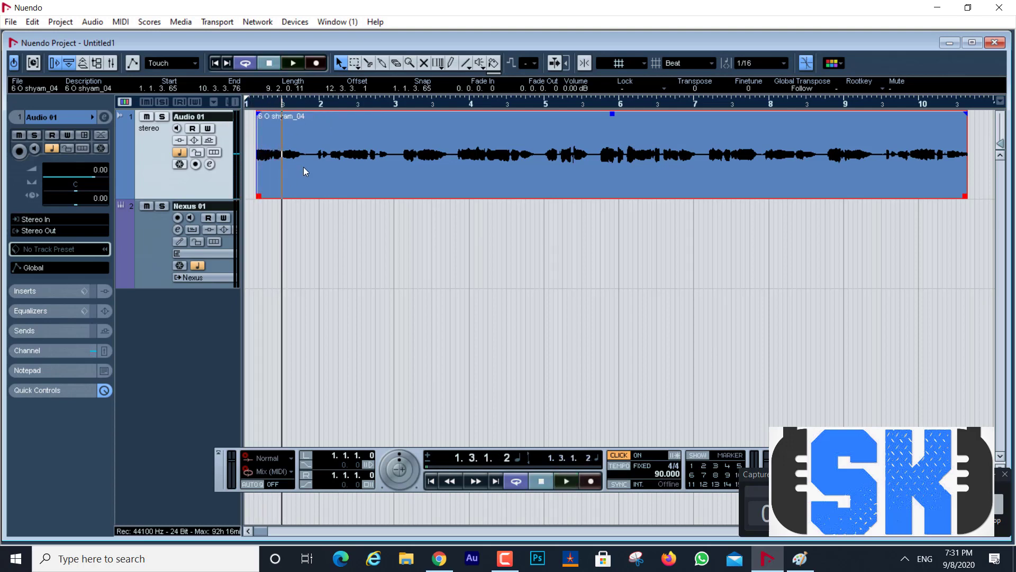
Move the vocal clip to start at 1.3.4.87, and play it from the project start to check it against the click
{"action": "left_click_drag", "start_coordinate": [303, 166], "coordinate": [347, 175]}
{"action": "left_click", "coordinate": [247, 103]}
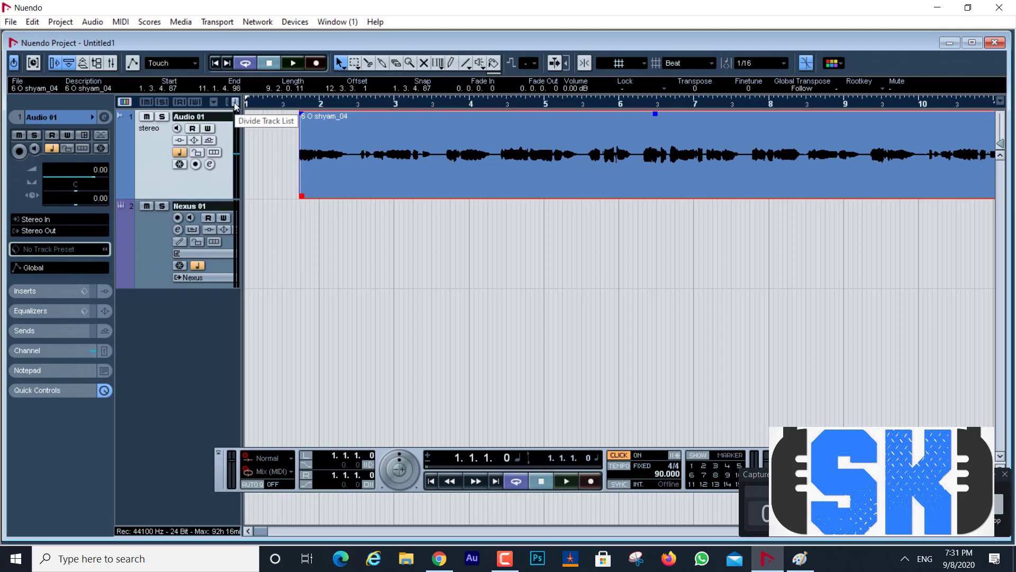
{"action": "key", "text": "space"}
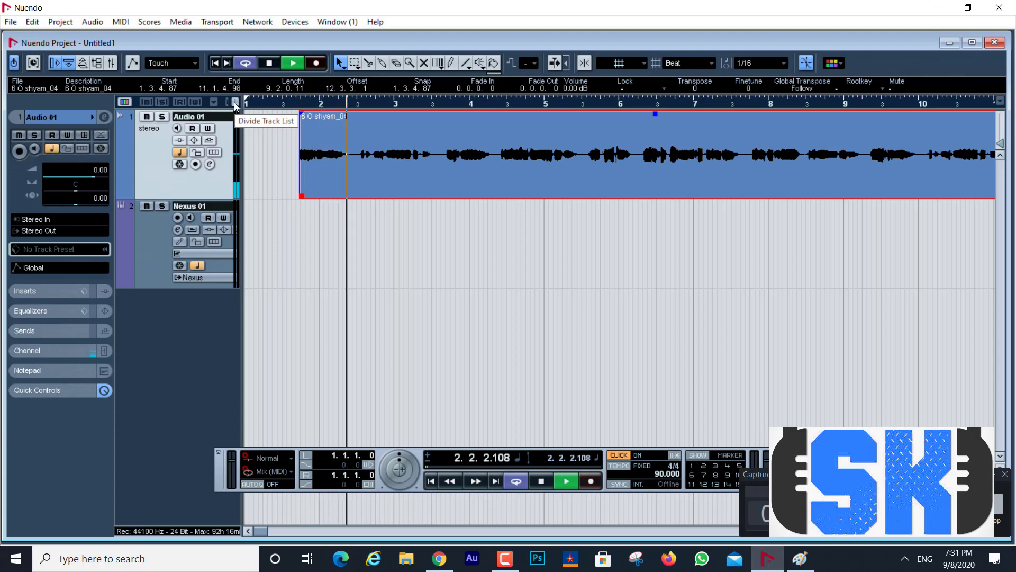
{"action": "key", "text": "space"}
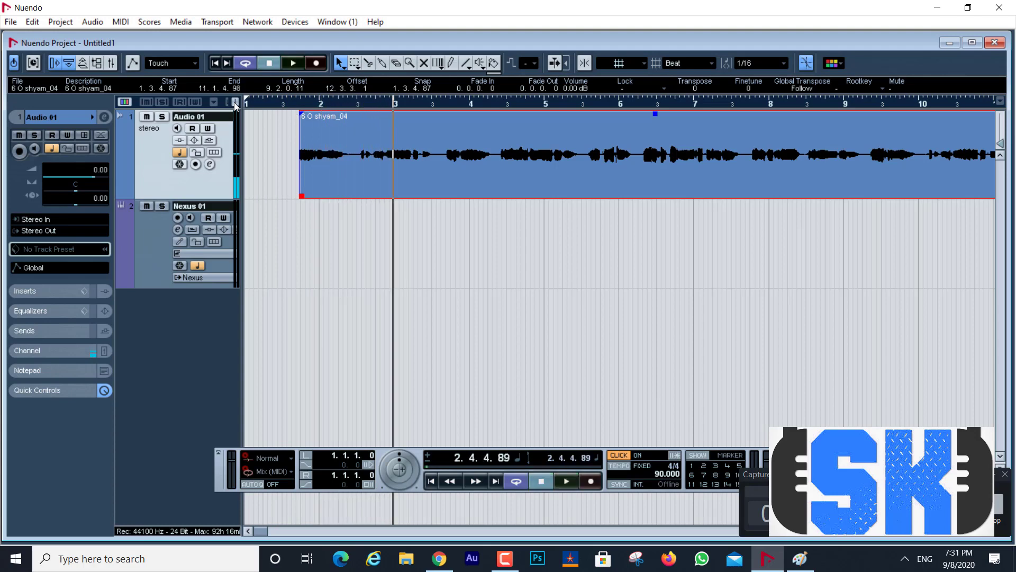
Set the project tempo to 92 and play the vocal from the project start against the click
{"action": "double_click", "coordinate": [667, 475]}
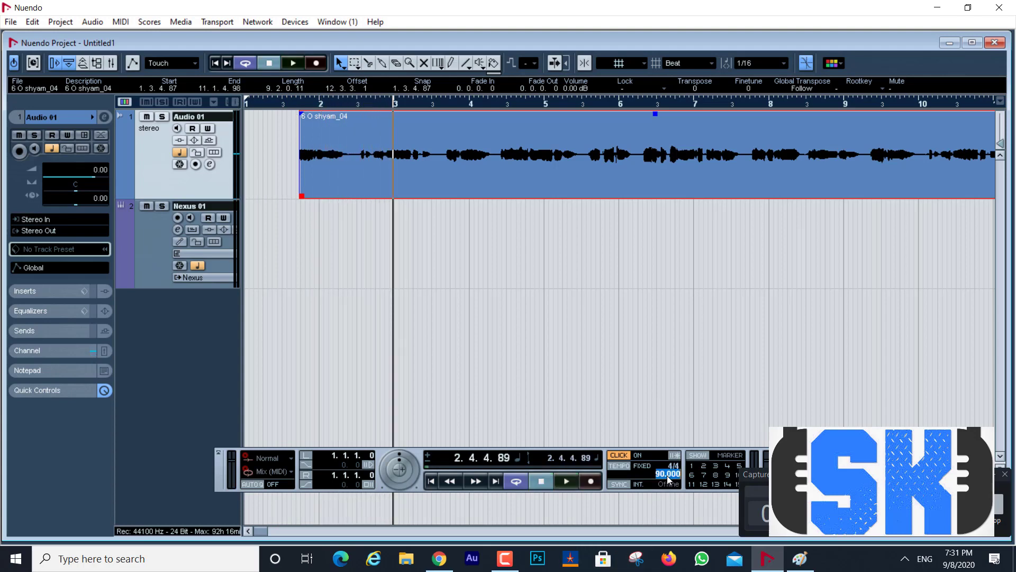
{"action": "type", "text": "92"}
{"action": "key", "text": "Return"}
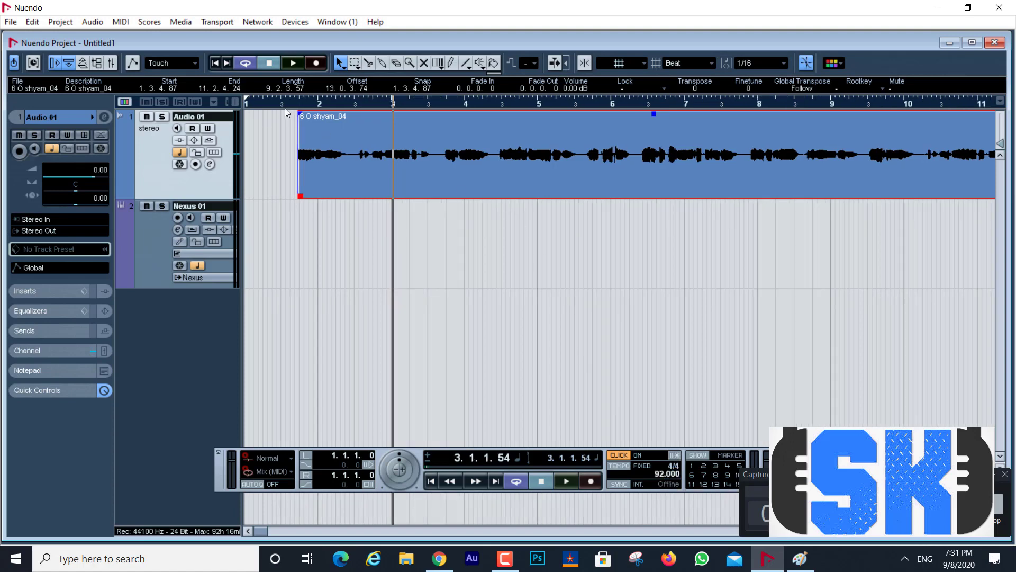
{"action": "key", "text": "Home"}
{"action": "key", "text": "space"}
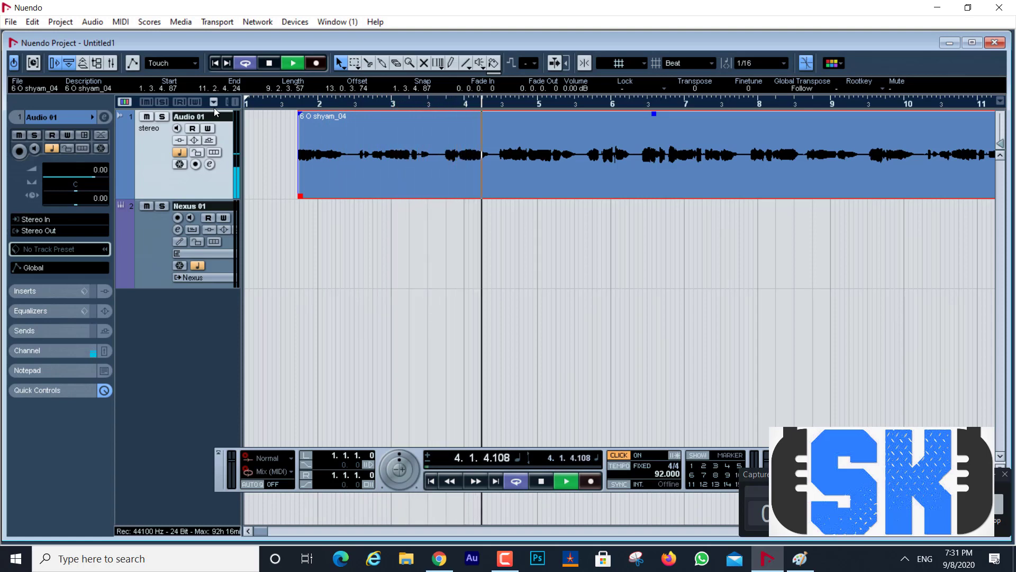
{"action": "key", "text": "space"}
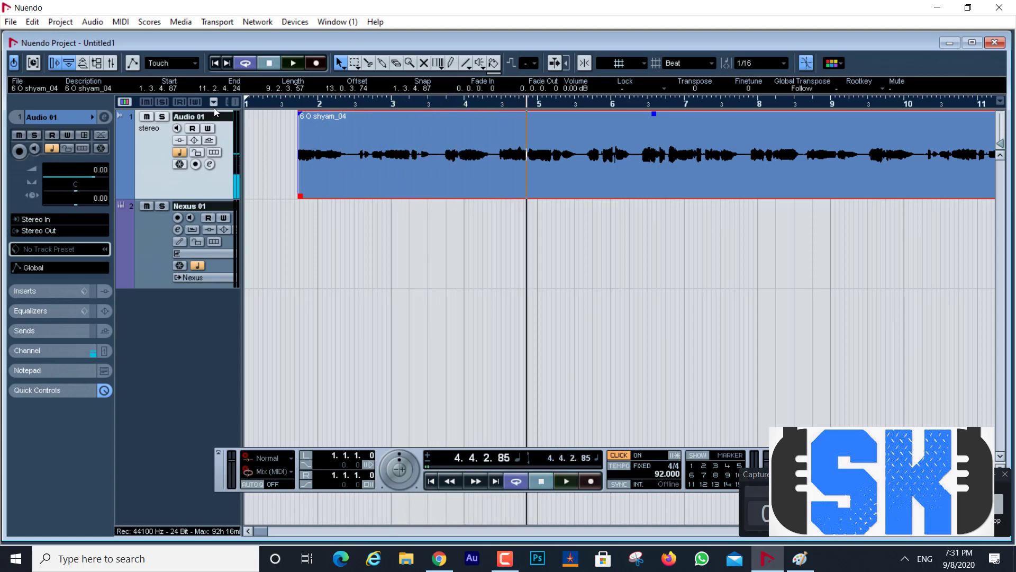
Set the project tempo to 95 and play the vocal from bar 1 to the end of bar 6 against the click
{"action": "double_click", "coordinate": [665, 477]}
{"action": "type", "text": "95"}
{"action": "key", "text": "Return"}
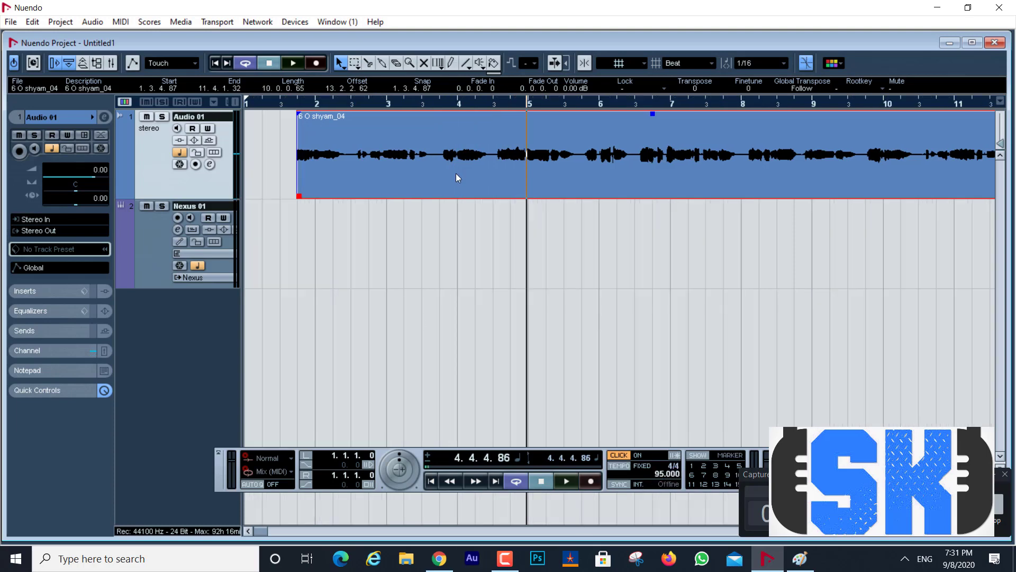
{"action": "left_click_drag", "start_coordinate": [261, 104], "coordinate": [243, 106]}
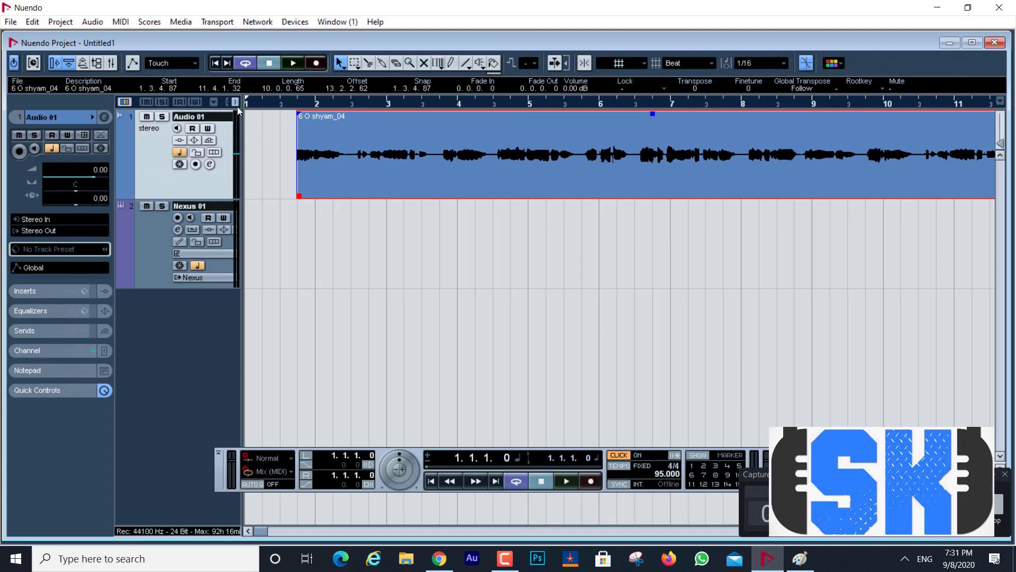
{"action": "key", "text": "space"}
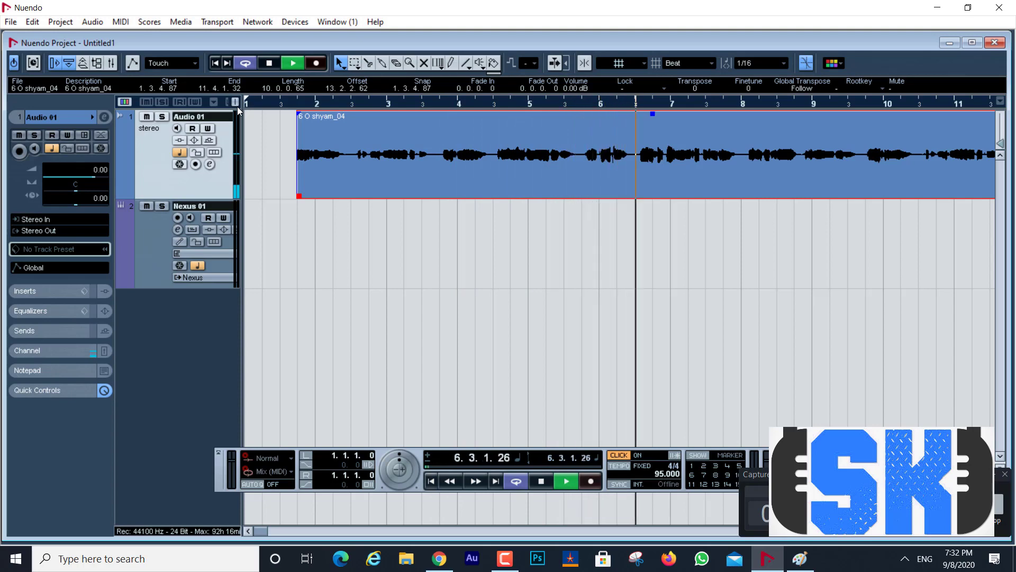
{"action": "key", "text": "space"}
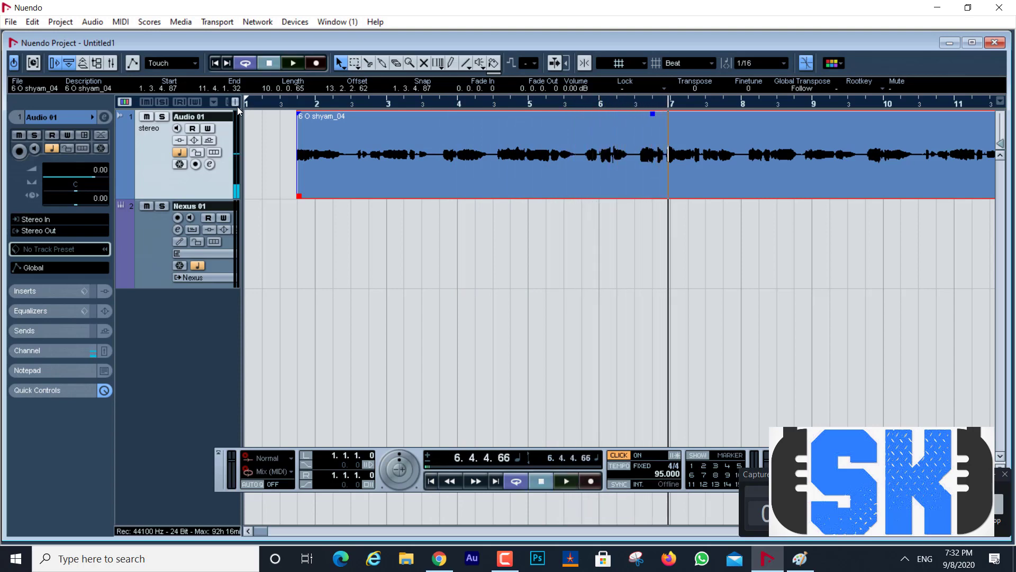
Set the project tempo to 97, check the vocal against the click from bar 1 to bar 7, and return the cursor to the start
{"action": "double_click", "coordinate": [667, 474]}
{"action": "type", "text": "97"}
{"action": "key", "text": "Return"}
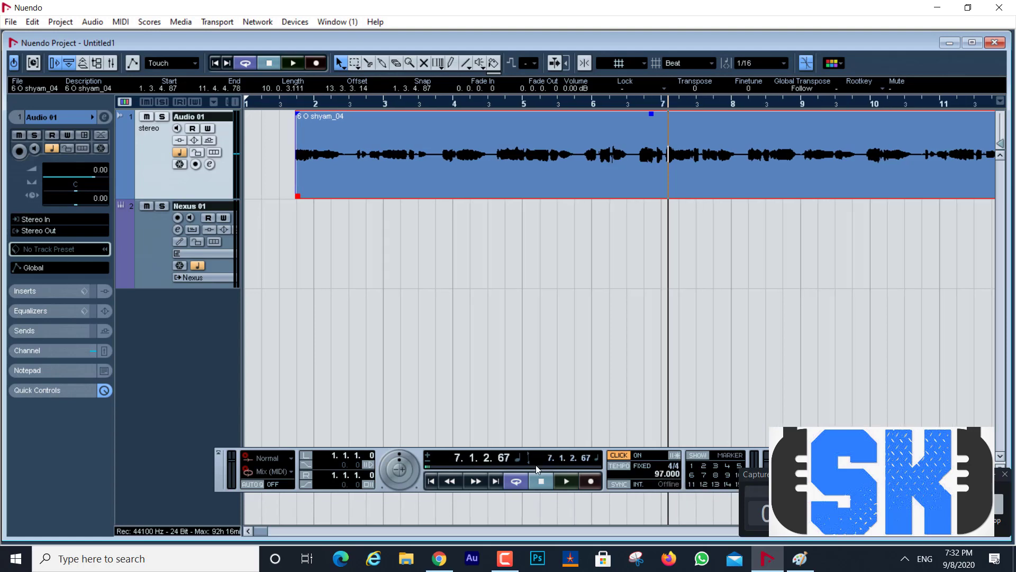
{"action": "left_click_drag", "start_coordinate": [262, 101], "coordinate": [242, 97]}
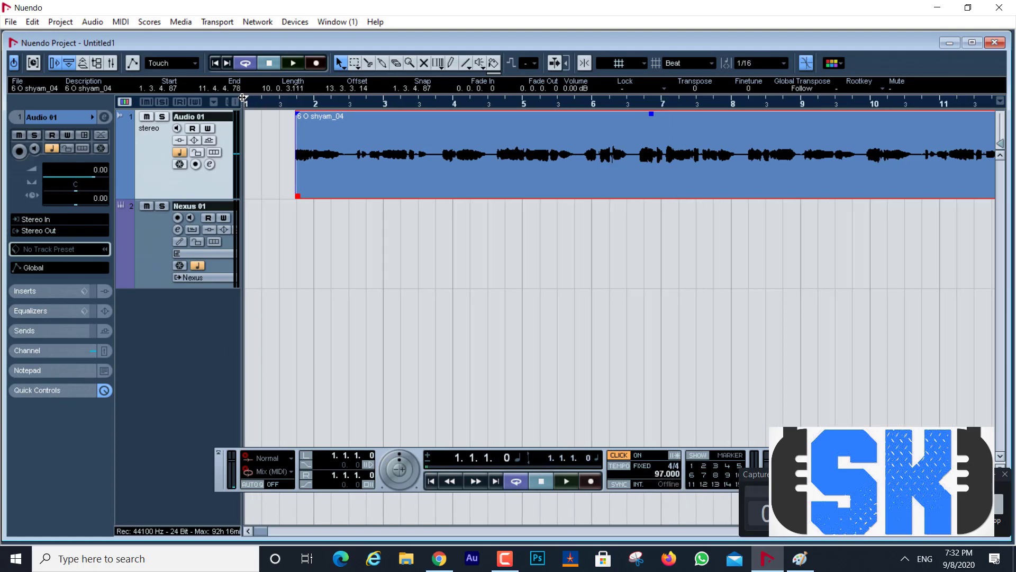
{"action": "key", "text": "space"}
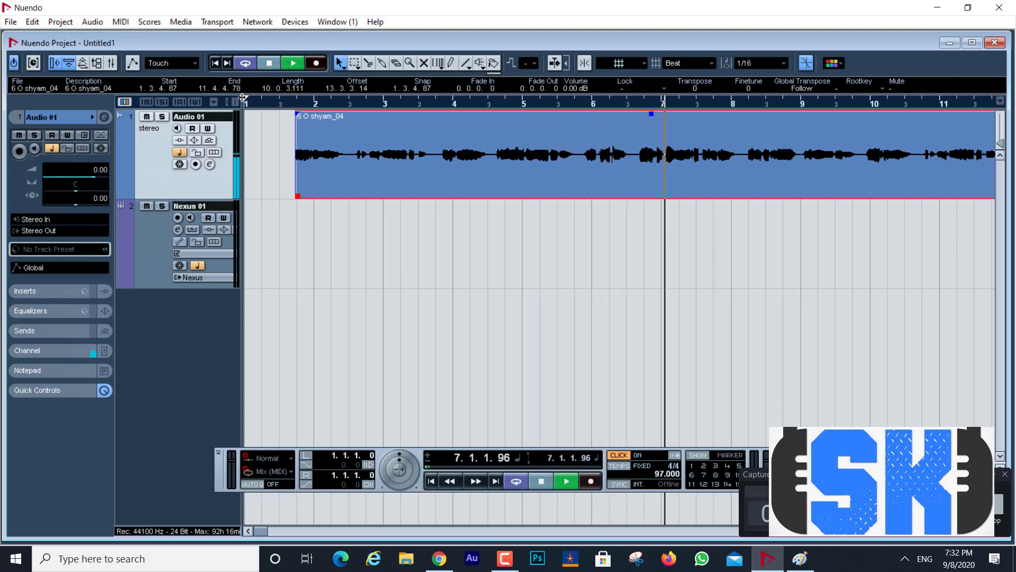
{"action": "key", "text": "space"}
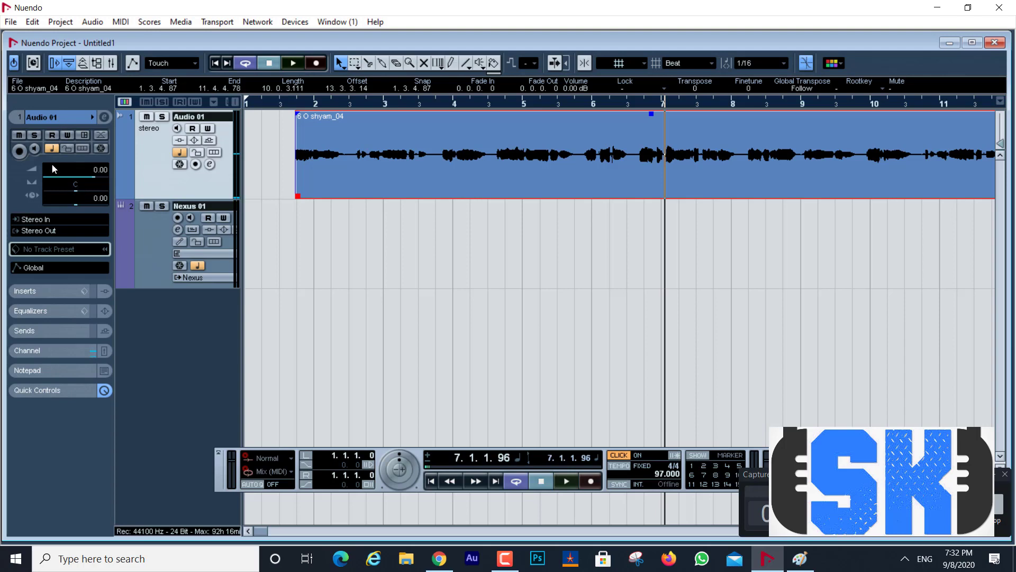
{"action": "left_click", "coordinate": [243, 108]}
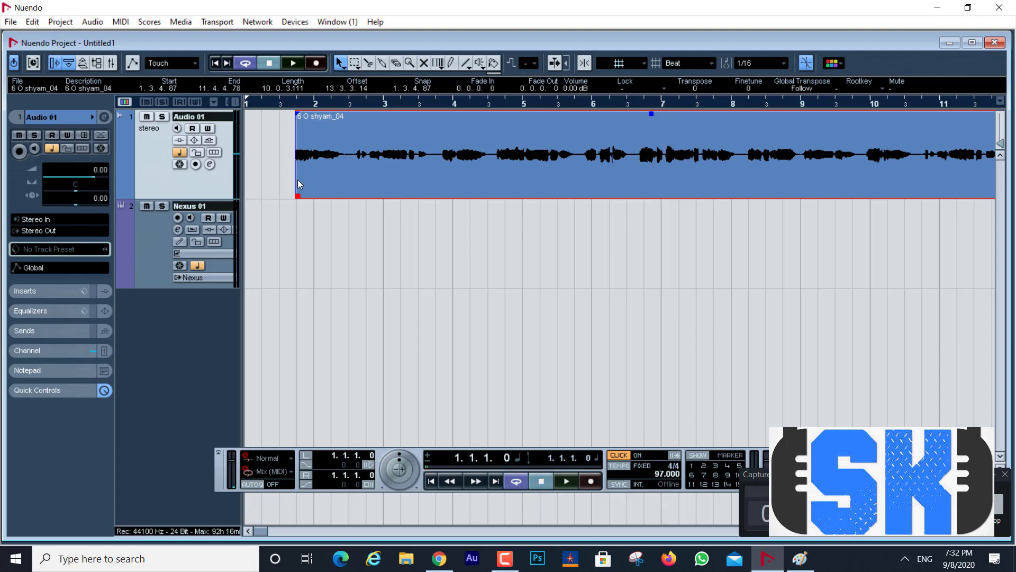
Lock the Audio 01 track and try to move its vocal clip to test the lock
{"action": "left_click", "coordinate": [197, 152]}
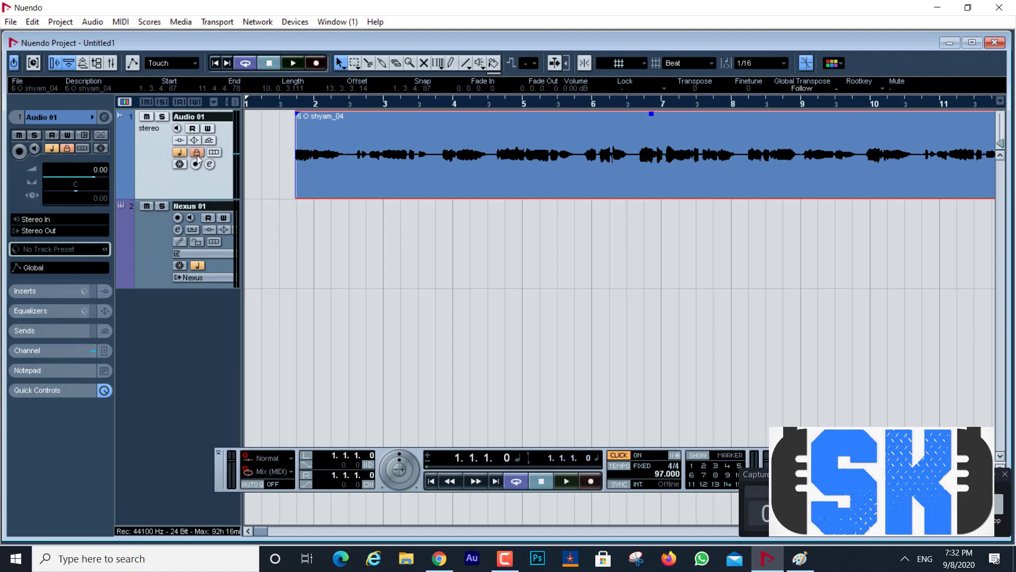
{"action": "left_click_drag", "start_coordinate": [383, 186], "coordinate": [433, 196]}
Select the Nexus 01 track, start an audio file import, and browse to the Sample folder on drive D
{"action": "left_click", "coordinate": [139, 255]}
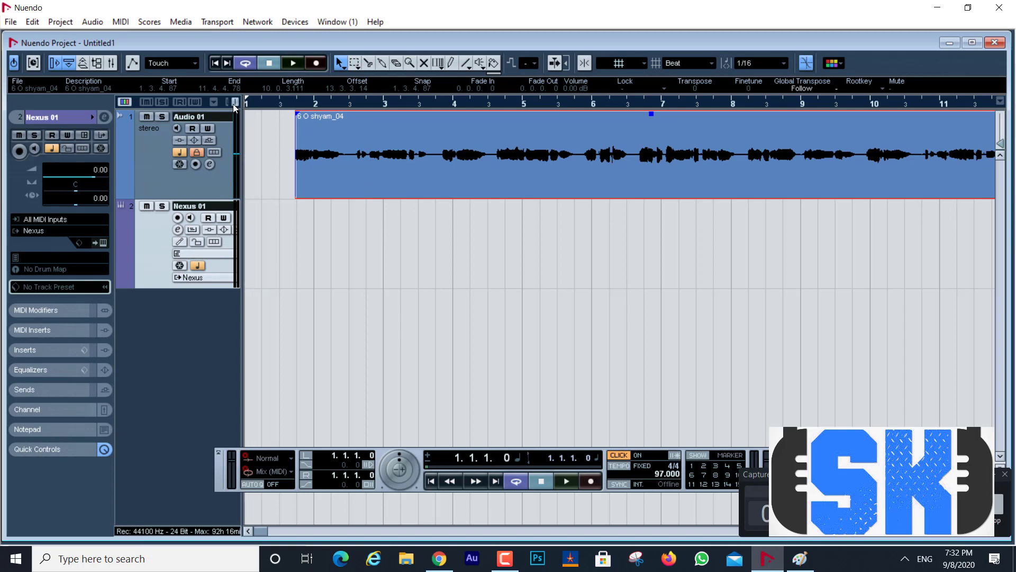
{"action": "left_click", "coordinate": [10, 21]}
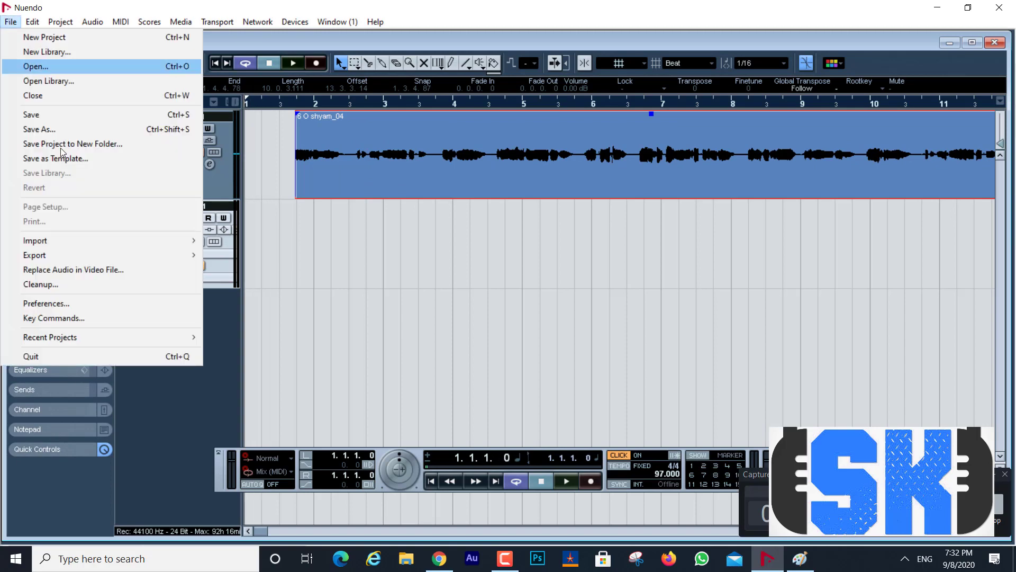
{"action": "mouse_move", "coordinate": [102, 240]}
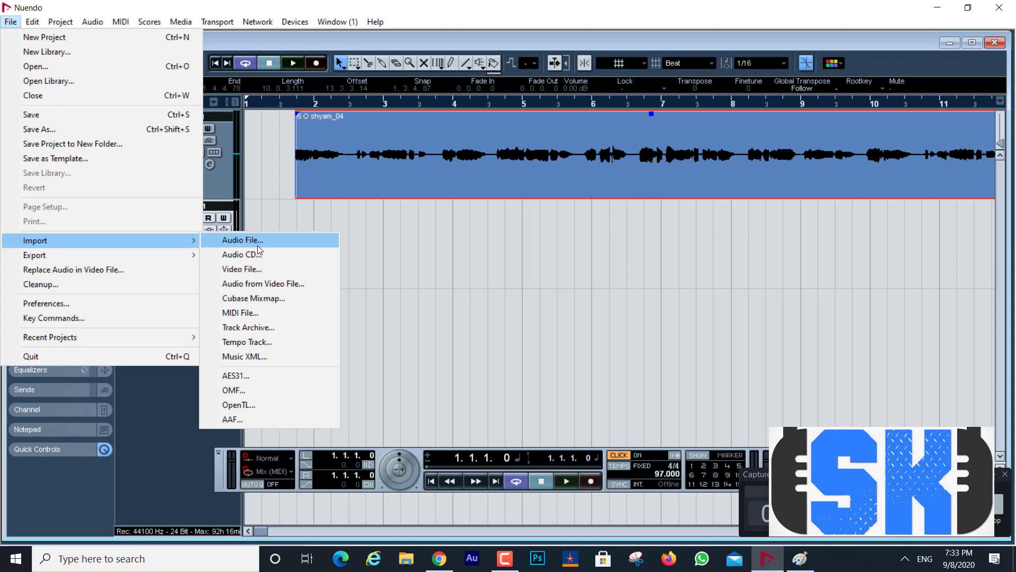
{"action": "left_click", "coordinate": [257, 244]}
{"action": "left_click", "coordinate": [521, 139]}
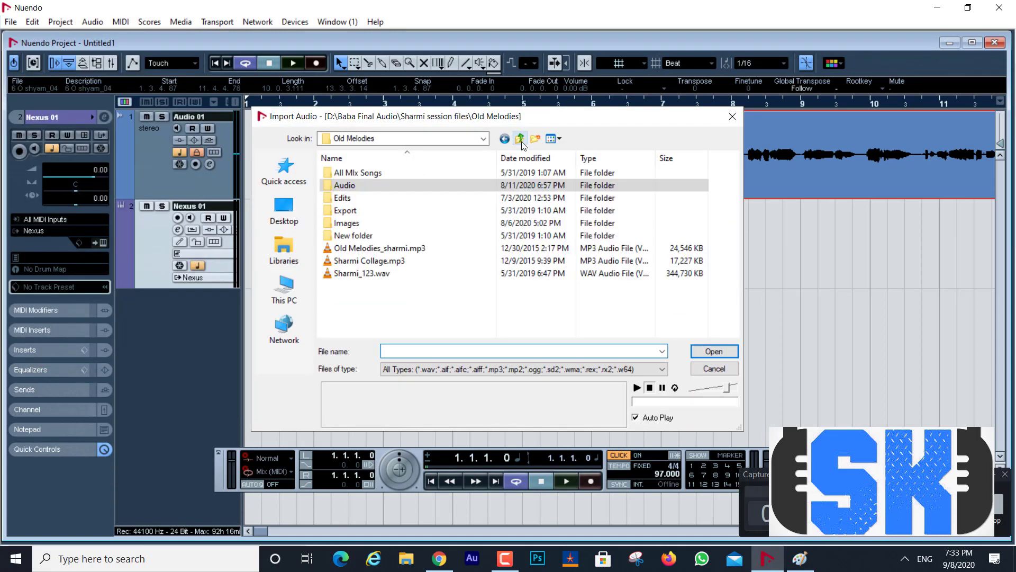
{"action": "left_click", "coordinate": [520, 139]}
{"action": "left_click", "coordinate": [520, 138]}
{"action": "left_click", "coordinate": [520, 139]}
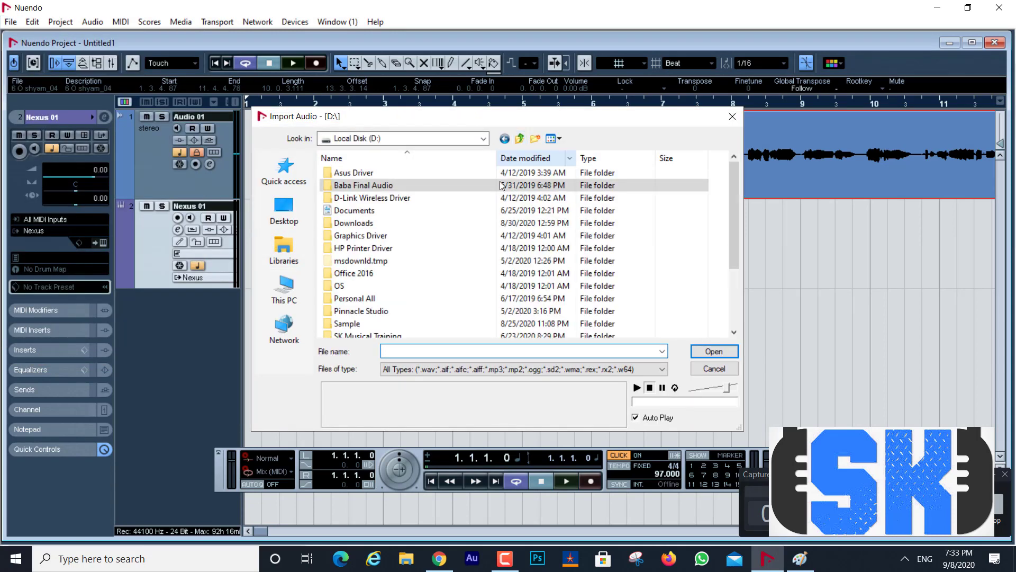
{"action": "scroll", "coordinate": [360, 281], "scroll_direction": "down", "scroll_amount": 1}
{"action": "double_click", "coordinate": [351, 288]}
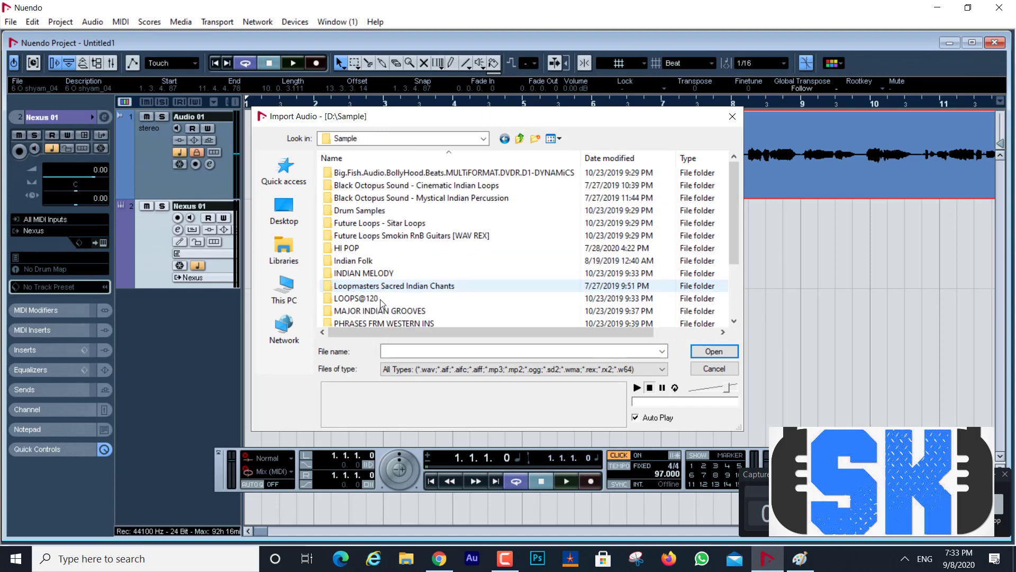
Browse the sample library to the TABLA folder inside MAJOR INDIAN GROOVES
{"action": "left_click", "coordinate": [369, 274]}
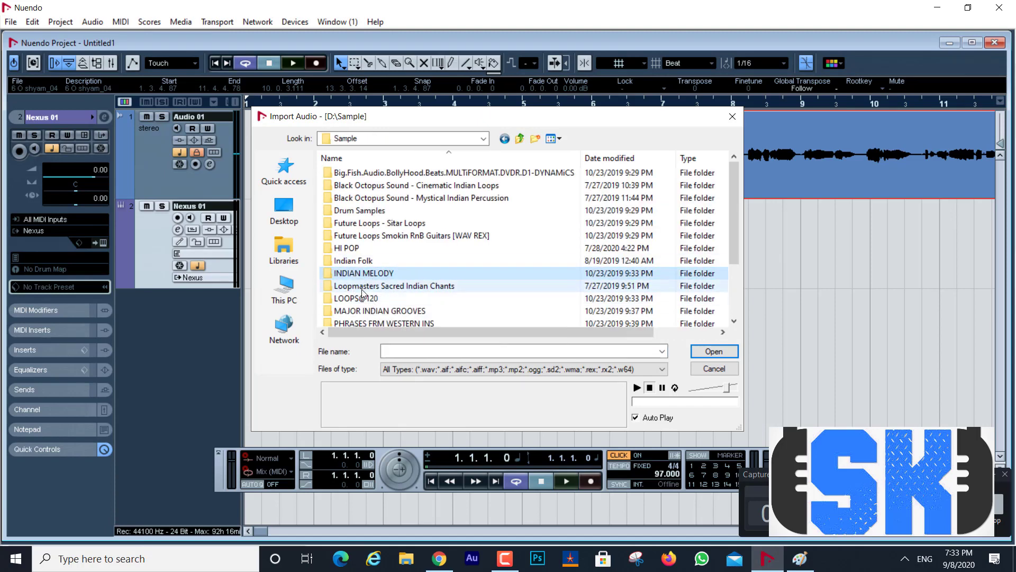
{"action": "left_click", "coordinate": [363, 289]}
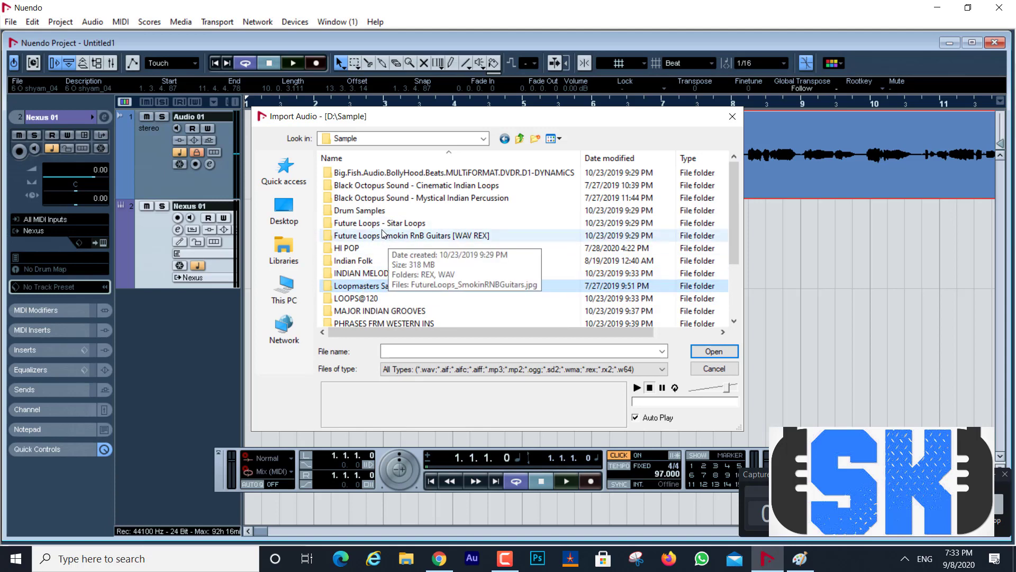
{"action": "scroll", "coordinate": [380, 268], "scroll_direction": "down", "scroll_amount": 1}
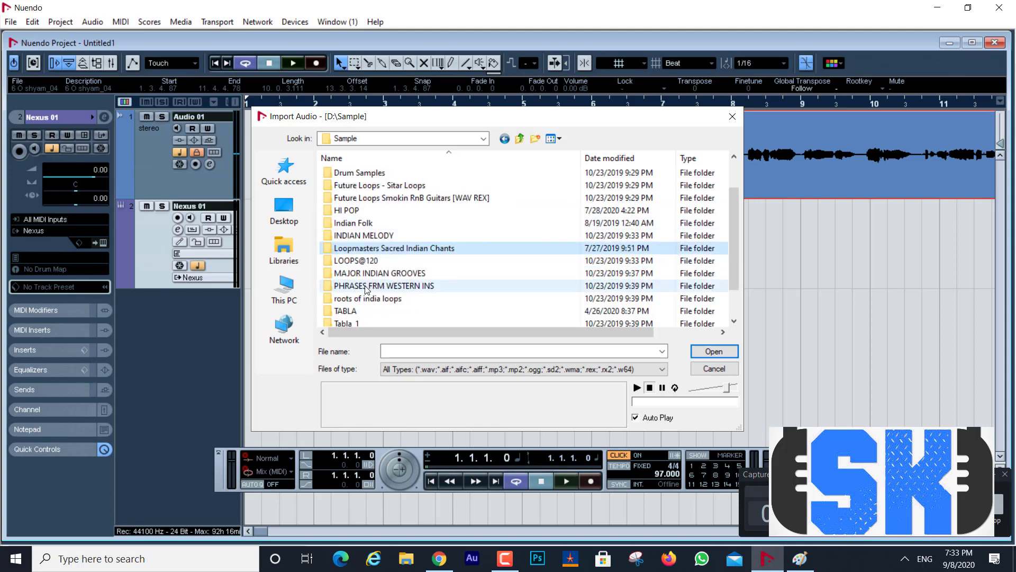
{"action": "double_click", "coordinate": [368, 273]}
{"action": "scroll", "coordinate": [372, 307], "scroll_direction": "down", "scroll_amount": 3}
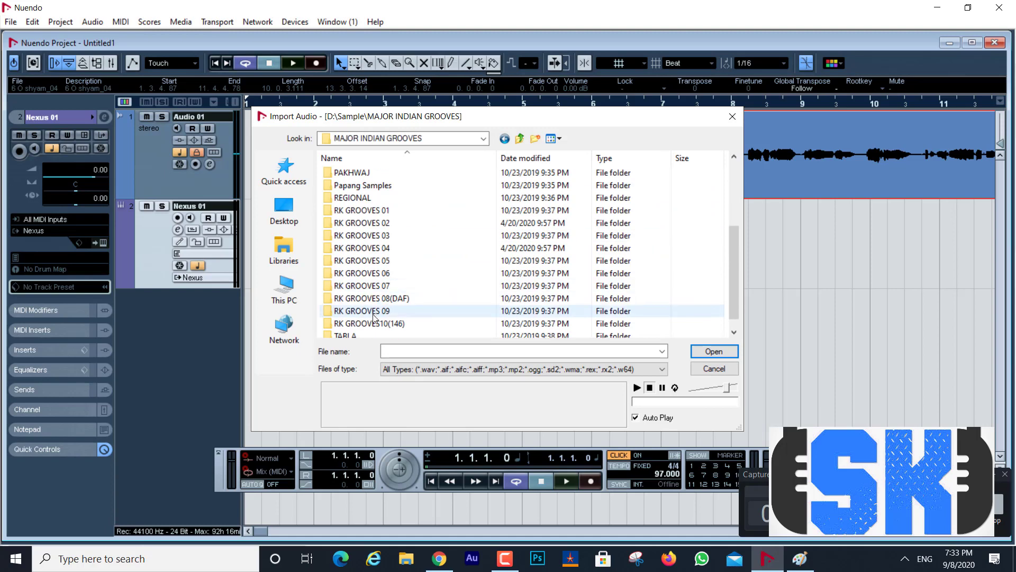
{"action": "scroll", "coordinate": [374, 318], "scroll_direction": "down", "scroll_amount": 1}
{"action": "double_click", "coordinate": [374, 323]}
Preview TABLA-084-01.wav, TABLA-095-06.wav and R K LOOPS 105_28.wav from the Tabla 084, Tabla 095 and Tabla 105 folders
{"action": "double_click", "coordinate": [363, 223]}
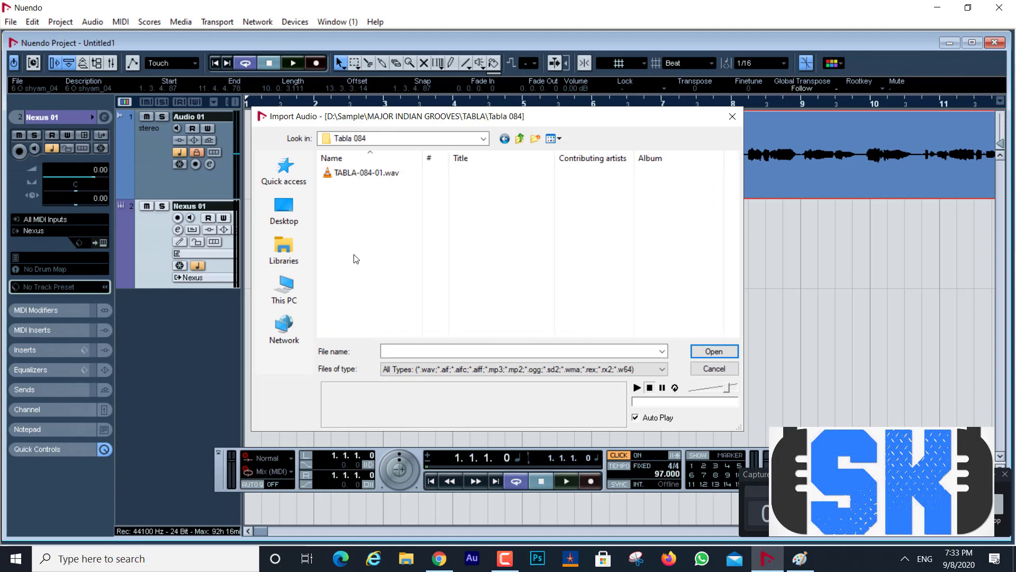
{"action": "left_click", "coordinate": [369, 174]}
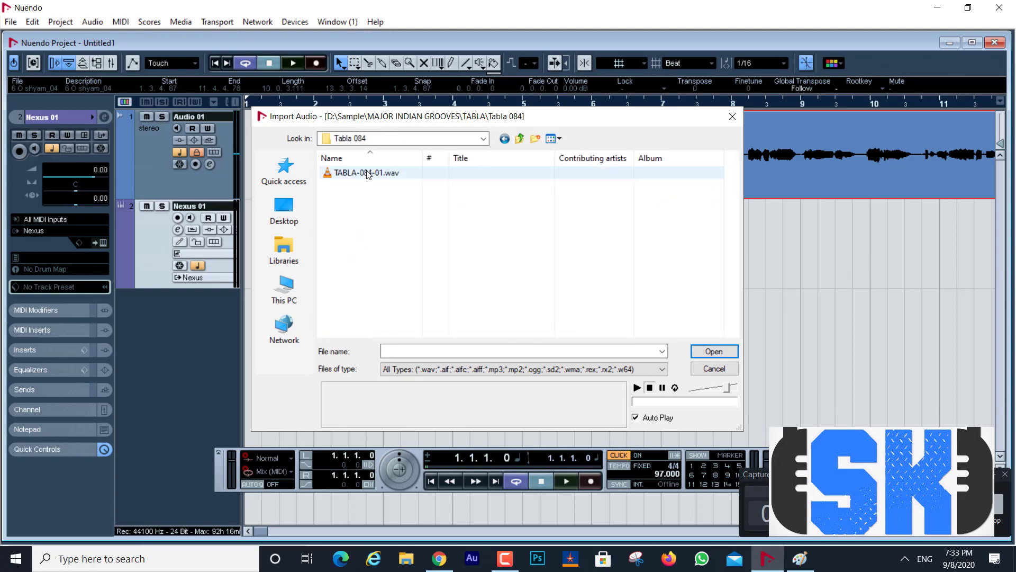
{"action": "left_click", "coordinate": [521, 138]}
{"action": "double_click", "coordinate": [377, 265]}
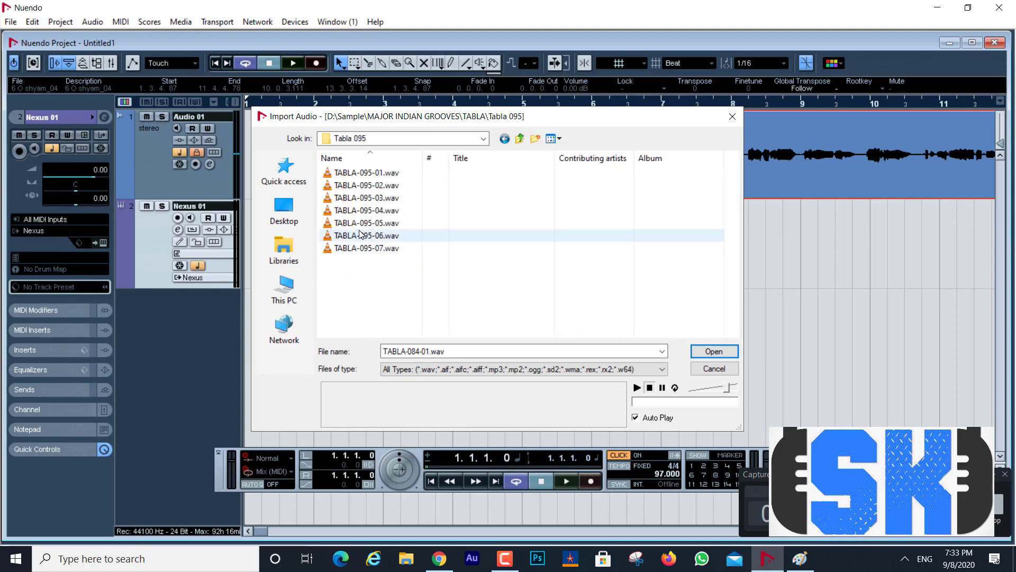
{"action": "left_click", "coordinate": [360, 235]}
{"action": "left_click", "coordinate": [505, 138]}
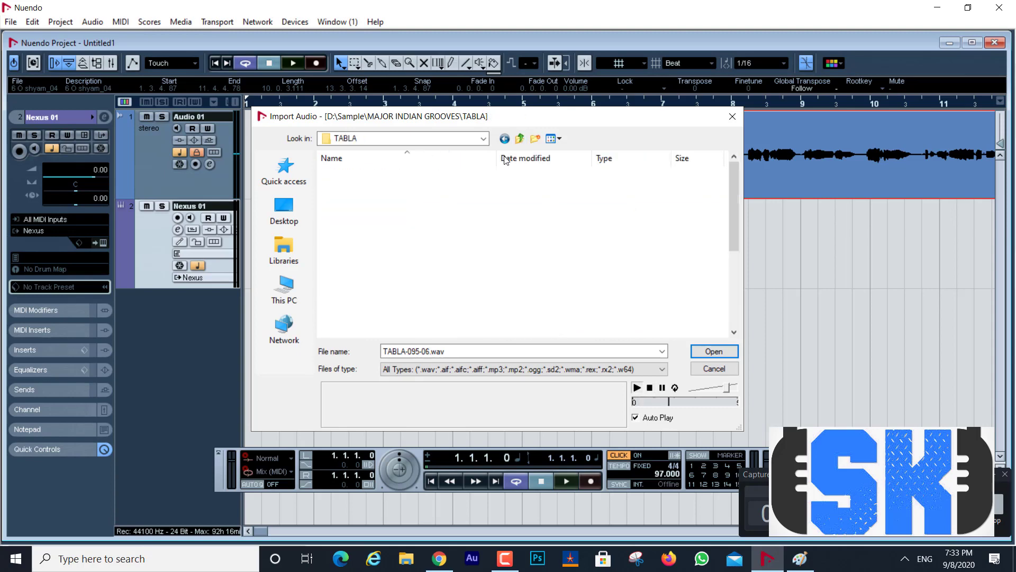
{"action": "double_click", "coordinate": [370, 311]}
{"action": "left_click", "coordinate": [371, 261]}
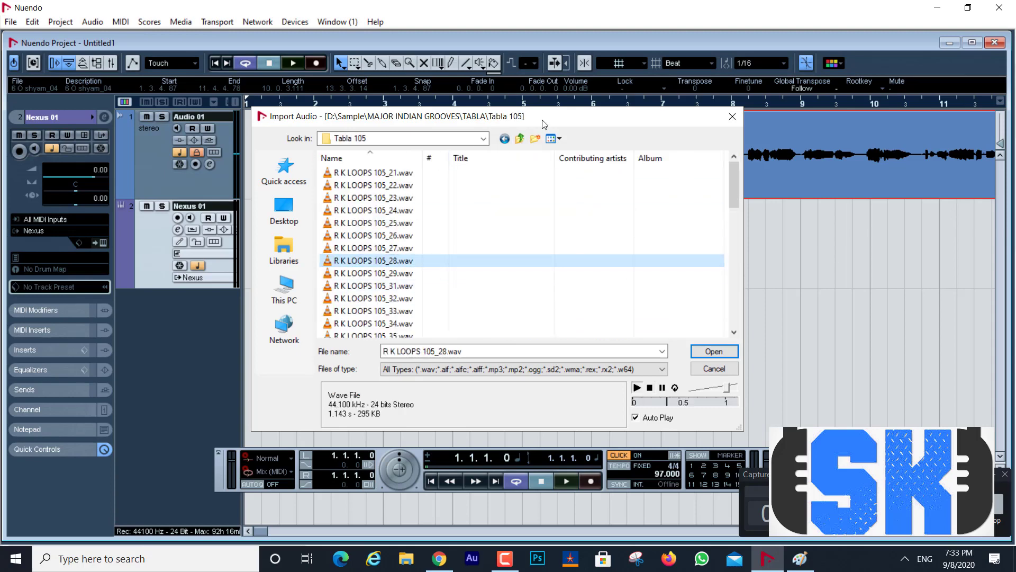
Open the NEW TABLA folder and preview LC TS Tabla 120 bpm 05.wav and LC TS Tabla 120 bpm 12.wav
{"action": "left_click", "coordinate": [521, 139]}
{"action": "left_click", "coordinate": [360, 186]}
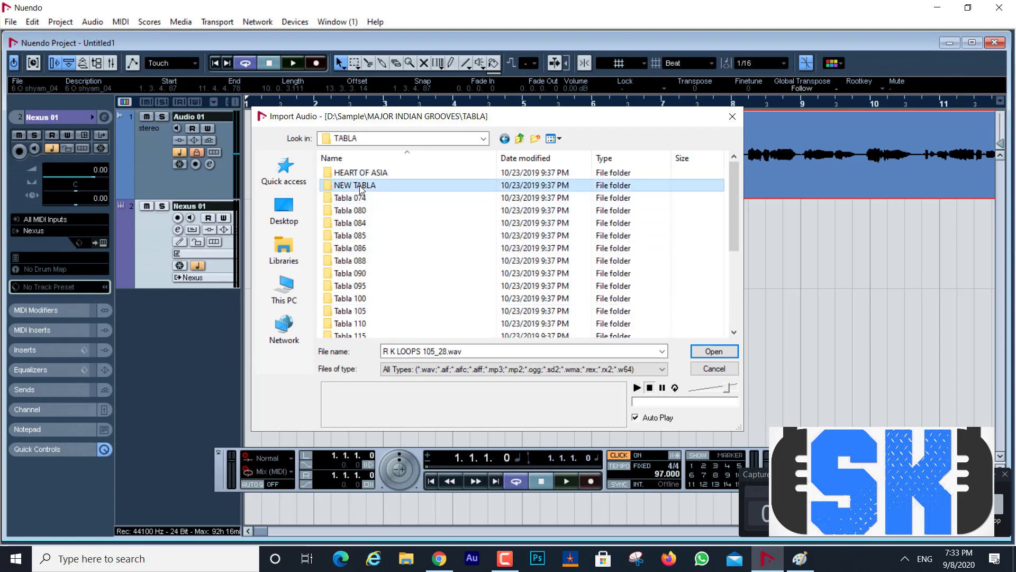
{"action": "double_click", "coordinate": [360, 186]}
{"action": "left_click", "coordinate": [363, 222]}
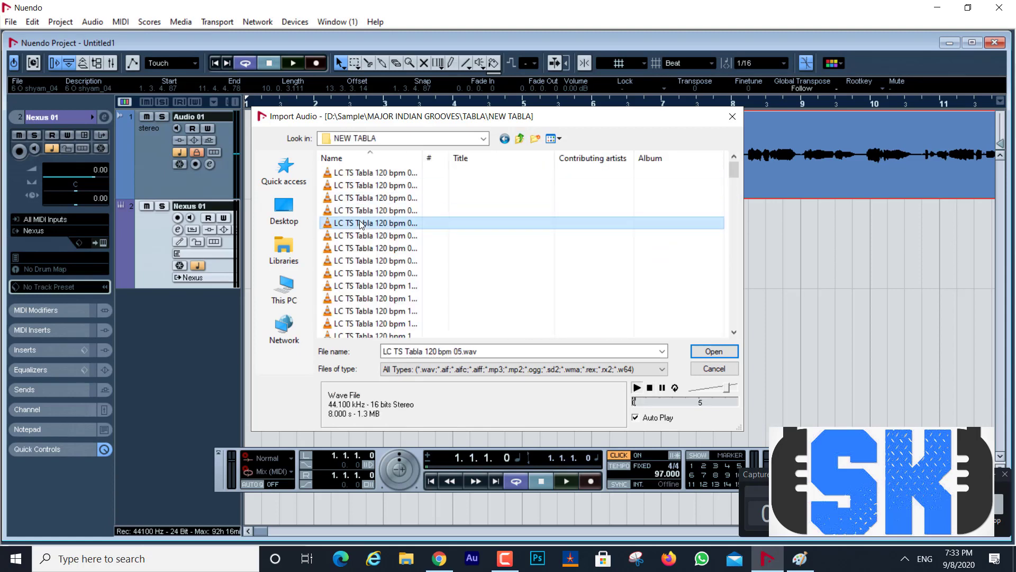
{"action": "left_click", "coordinate": [374, 312]}
{"action": "scroll", "coordinate": [378, 312], "scroll_direction": "down", "scroll_amount": 3}
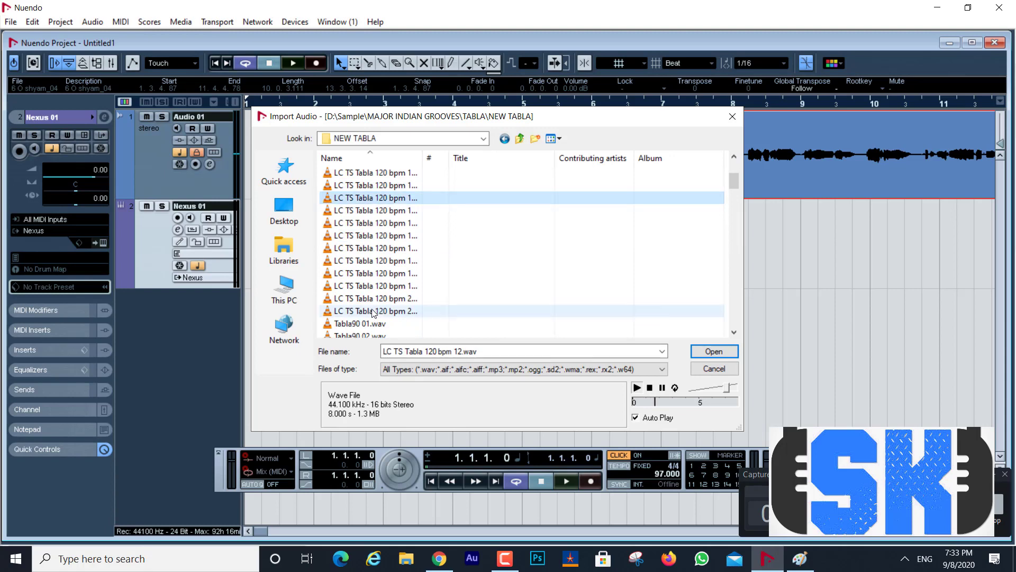
Preview Tabla90 01.wav, Tabla90 03.wav and Tabla90 04.wav from the NEW TABLA folder
{"action": "left_click", "coordinate": [368, 315]}
{"action": "left_click", "coordinate": [365, 324]}
{"action": "scroll", "coordinate": [365, 318], "scroll_direction": "down", "scroll_amount": 2}
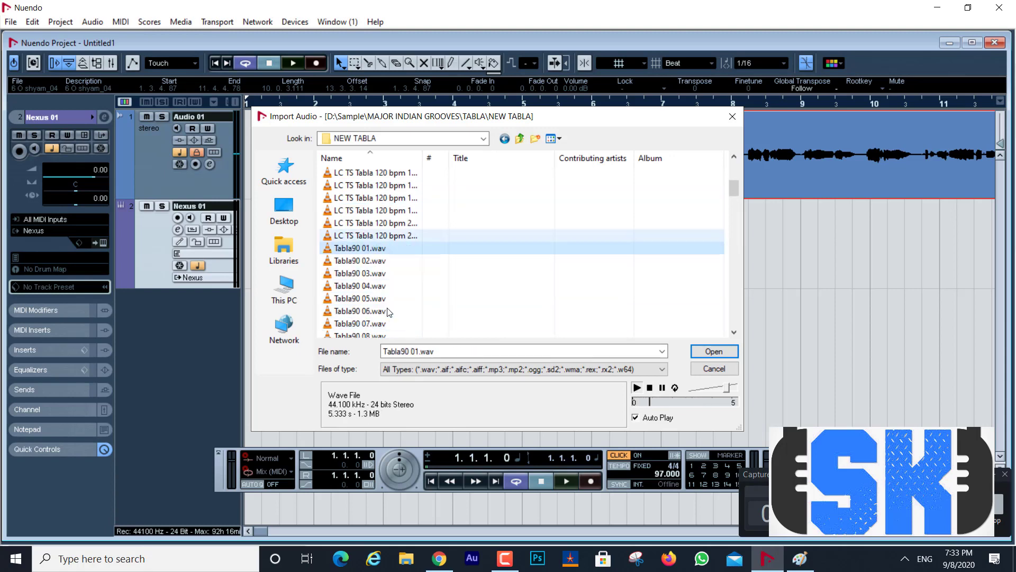
{"action": "left_click", "coordinate": [364, 274]}
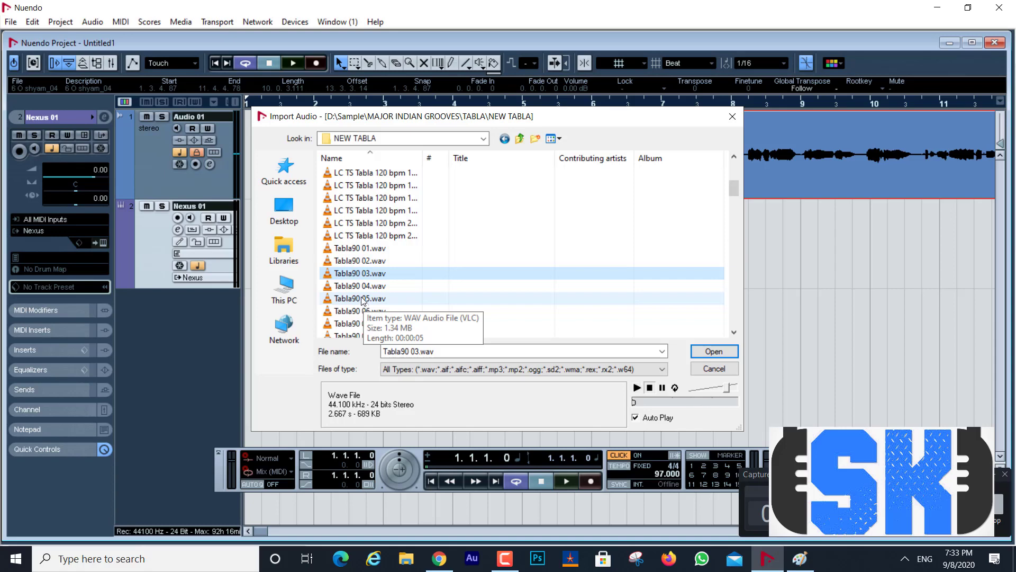
{"action": "left_click", "coordinate": [360, 287]}
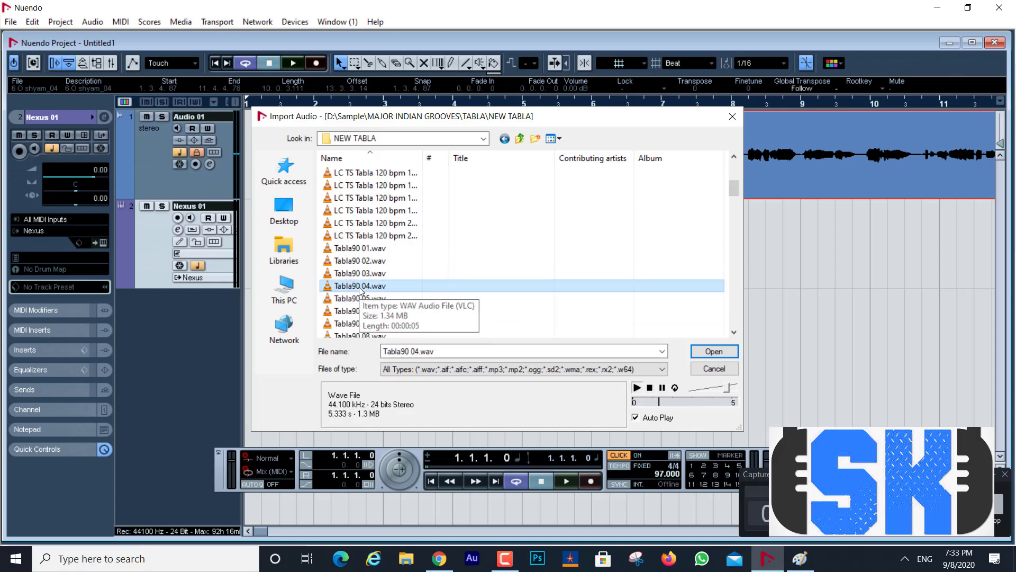
Preview Tabla90 05.wav and import it into the project, copying the file to the working directory
{"action": "left_click", "coordinate": [363, 300]}
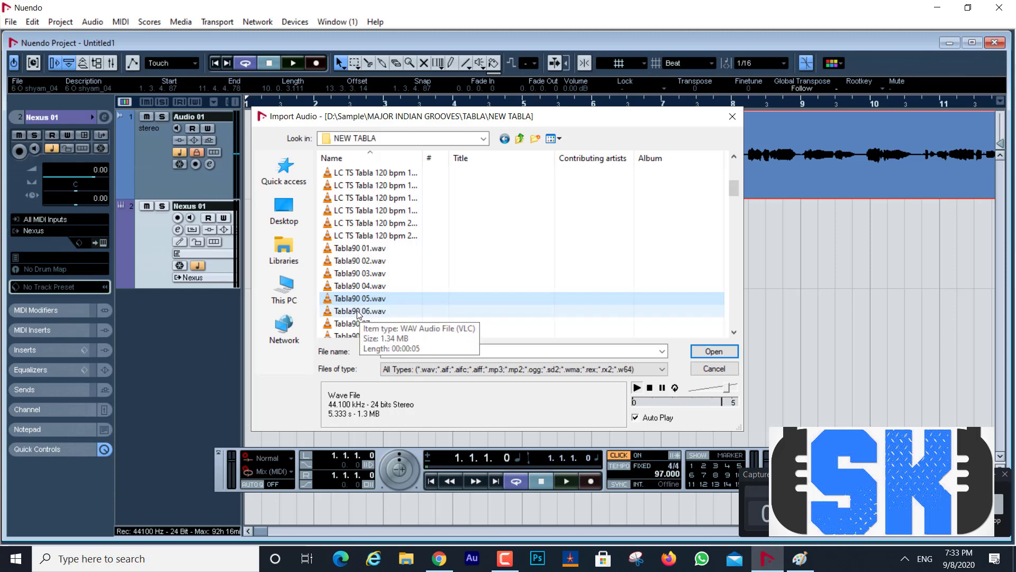
{"action": "left_click", "coordinate": [714, 352]}
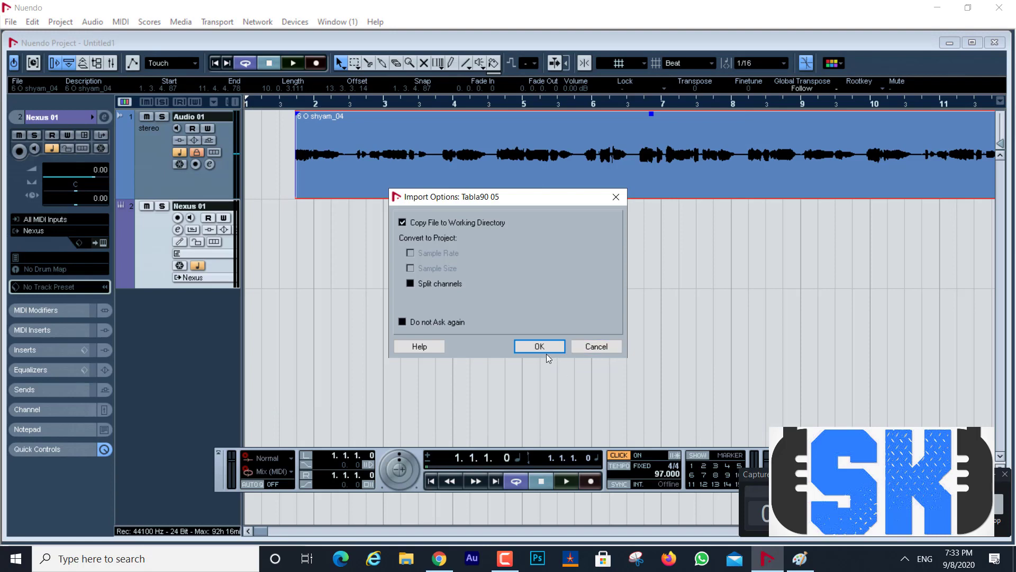
{"action": "left_click", "coordinate": [547, 352]}
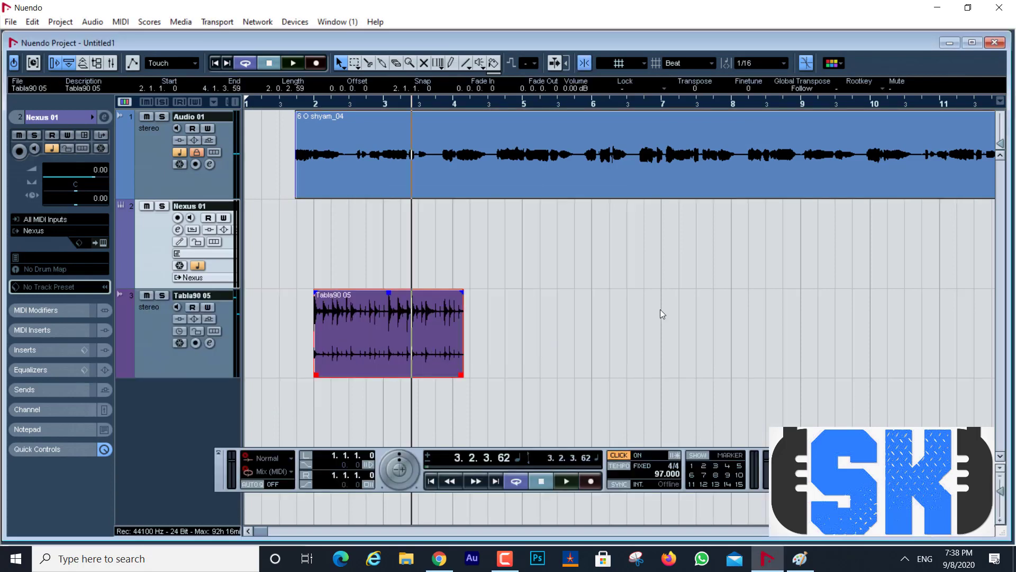
Select the Tabla90 05 clip and its track, and work out the loop's tempo with the Beat Calculator
{"action": "left_click", "coordinate": [505, 559]}
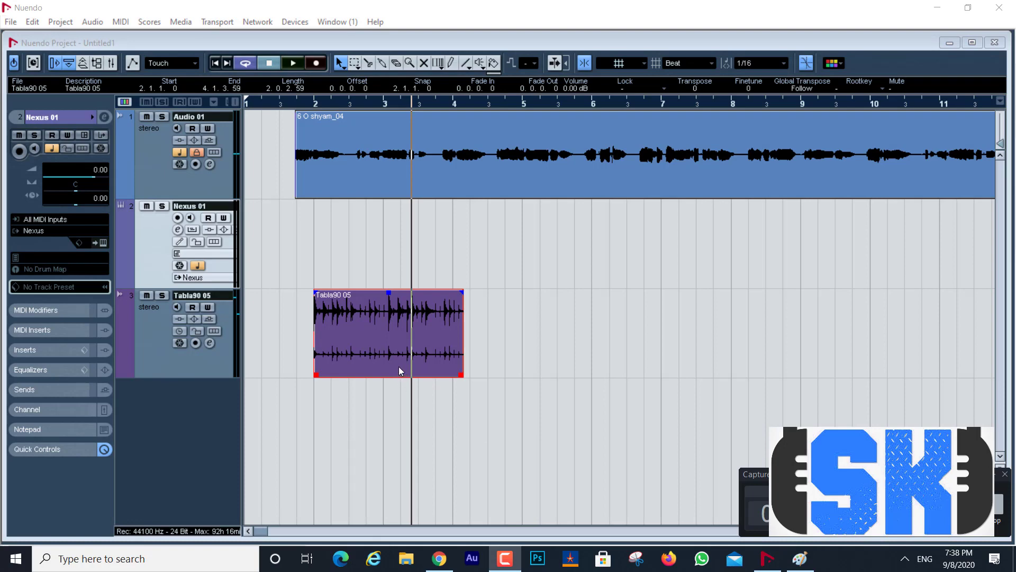
{"action": "left_click", "coordinate": [370, 332]}
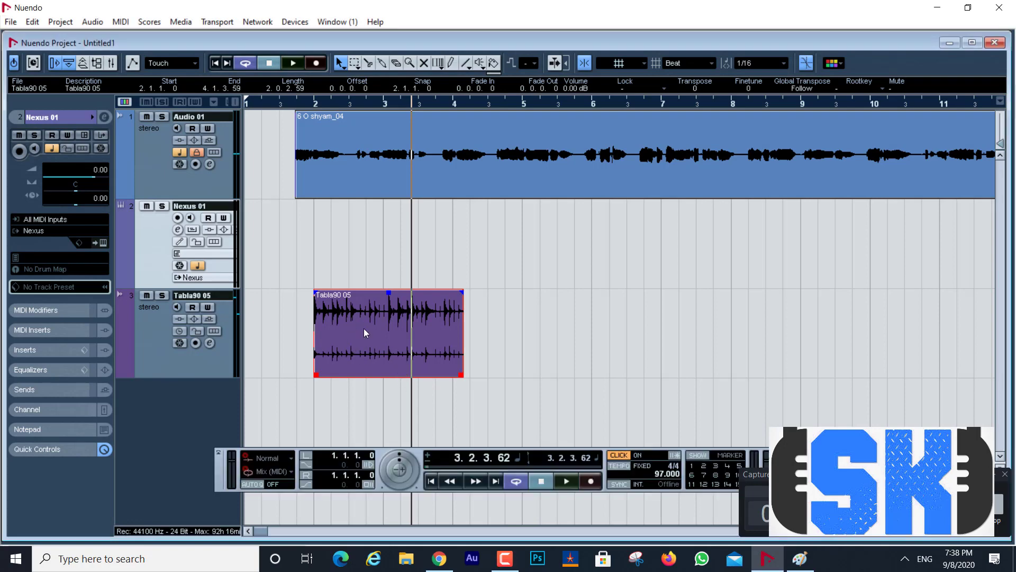
{"action": "left_click", "coordinate": [157, 356]}
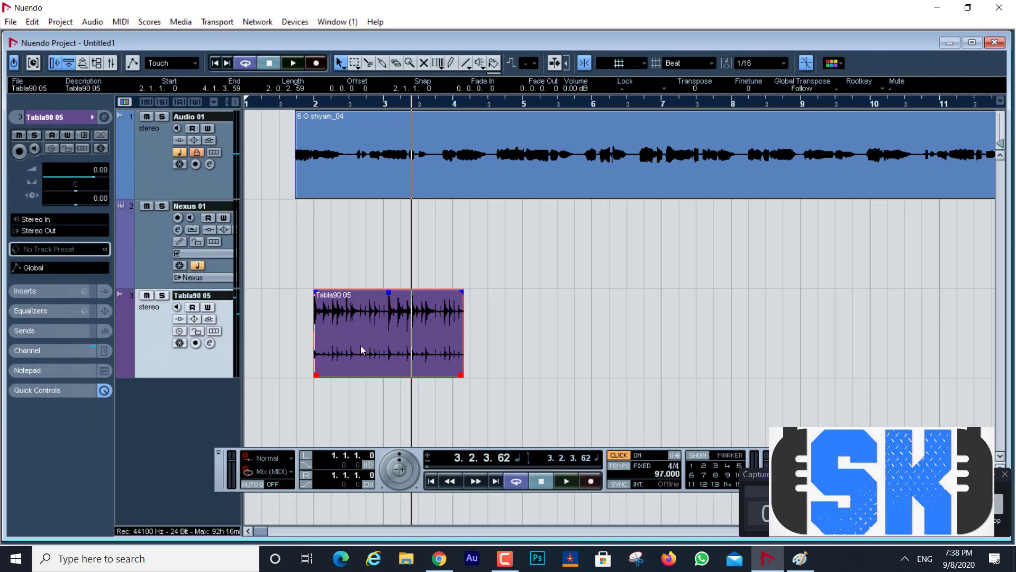
{"action": "left_click", "coordinate": [60, 22]}
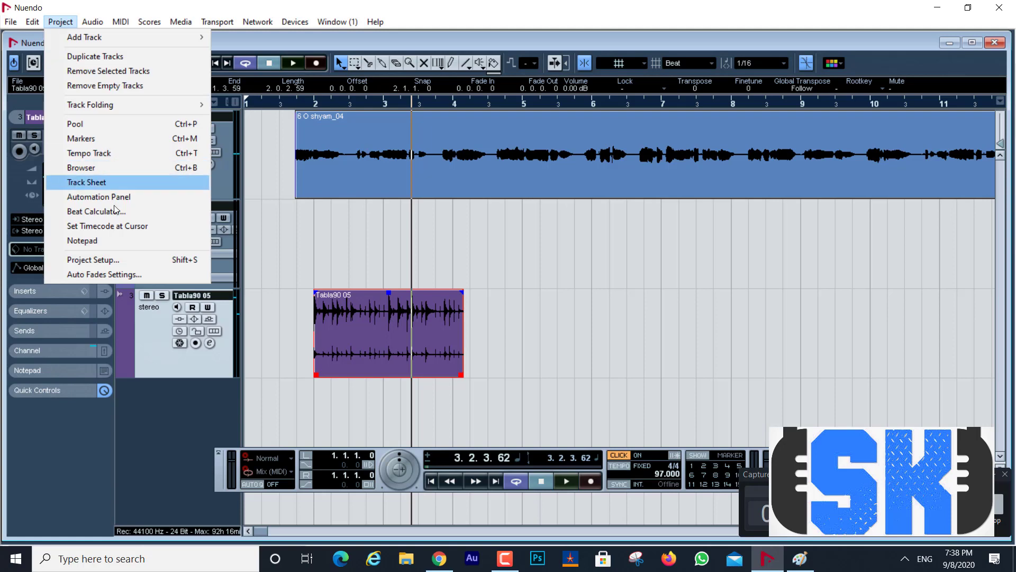
{"action": "left_click", "coordinate": [111, 212]}
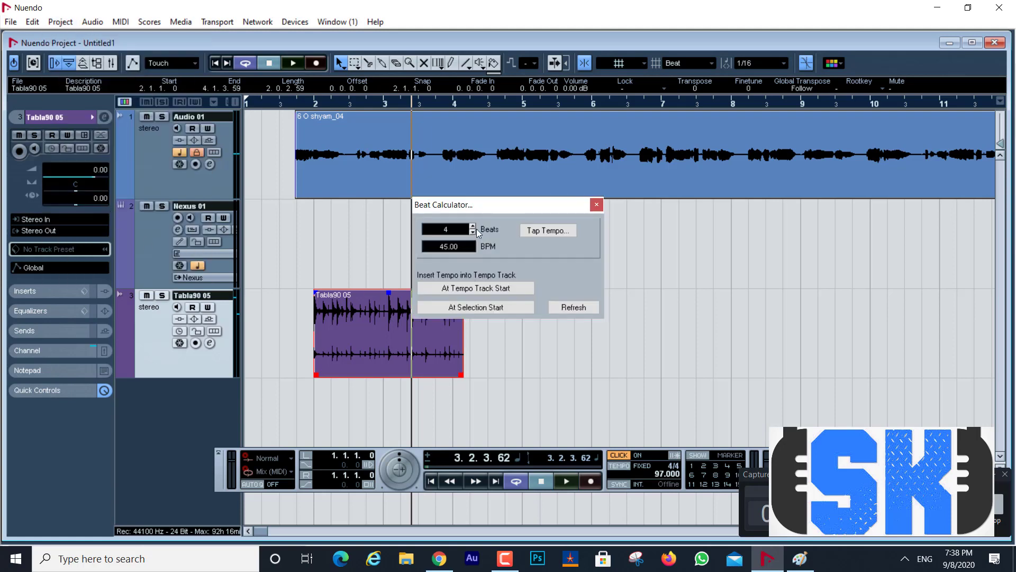
{"action": "left_click", "coordinate": [475, 226]}
{"action": "left_click", "coordinate": [597, 205]}
Time-stretch the Tabla90 05 clip, defined as 2 bars in 4/4, to a resulting tempo of 97 BPM
{"action": "right_click", "coordinate": [368, 318]}
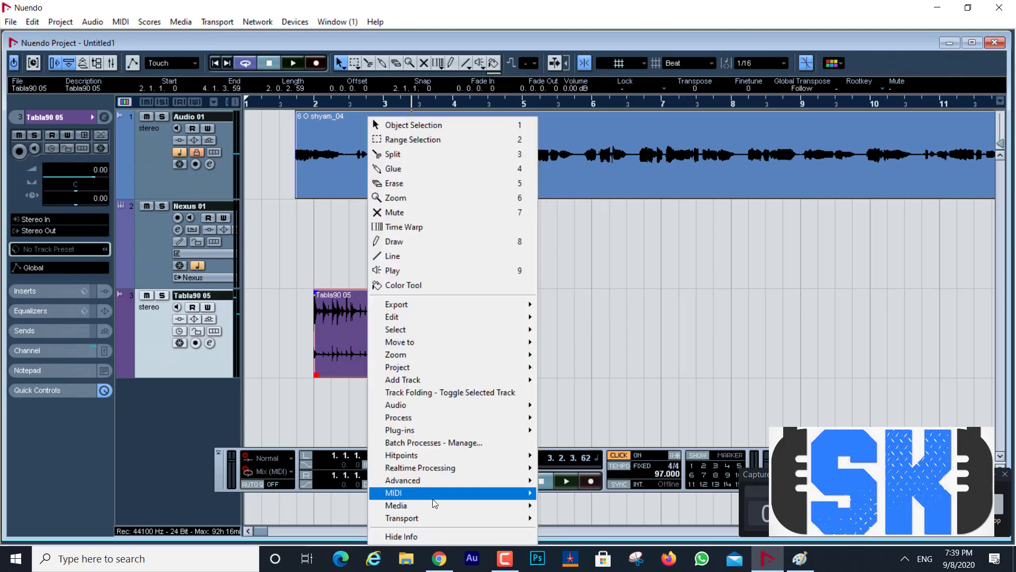
{"action": "mouse_move", "coordinate": [424, 418]}
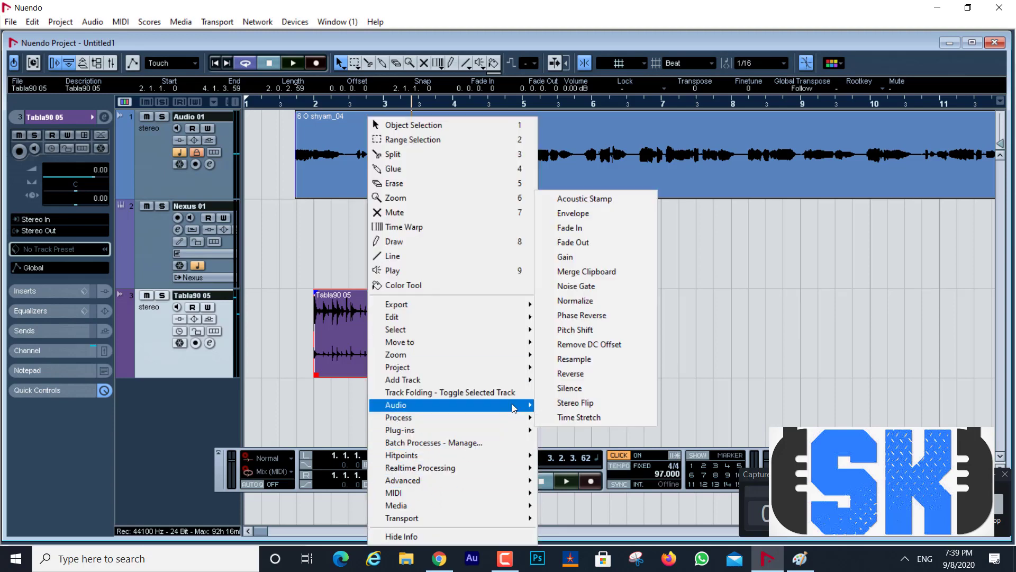
{"action": "left_click", "coordinate": [581, 417]}
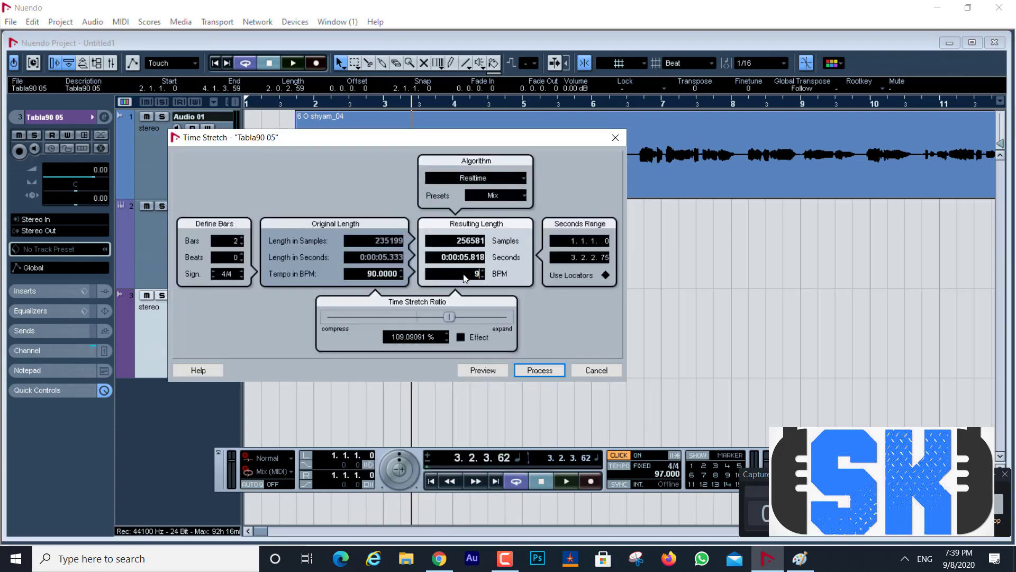
{"action": "type", "text": "97"}
{"action": "key", "text": "Return"}
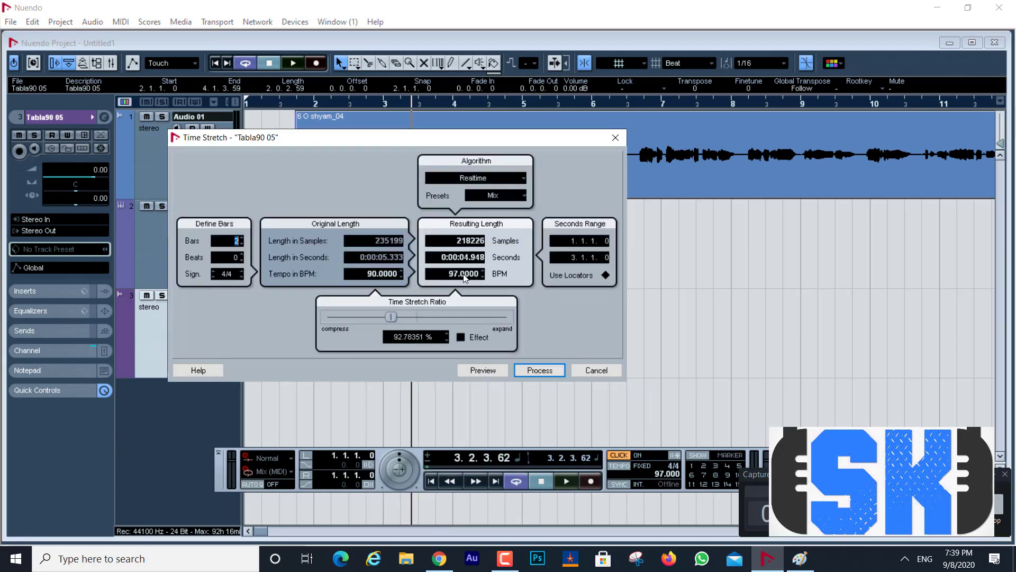
{"action": "left_click", "coordinate": [534, 372]}
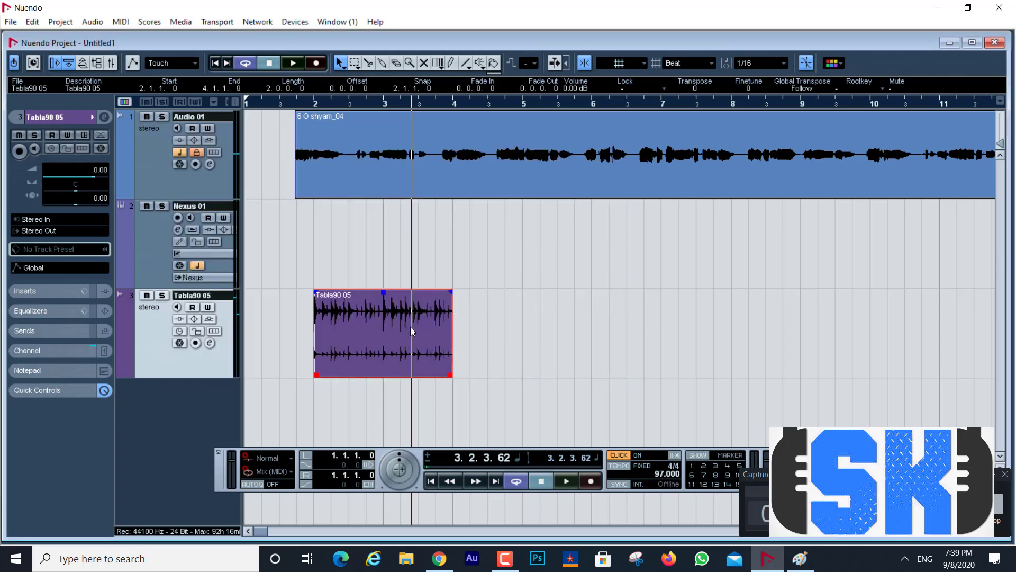
Duplicate the stretched tabla clip once and play the project from 1.2.1 with the metronome click turned off
{"action": "key", "text": "ctrl+d"}
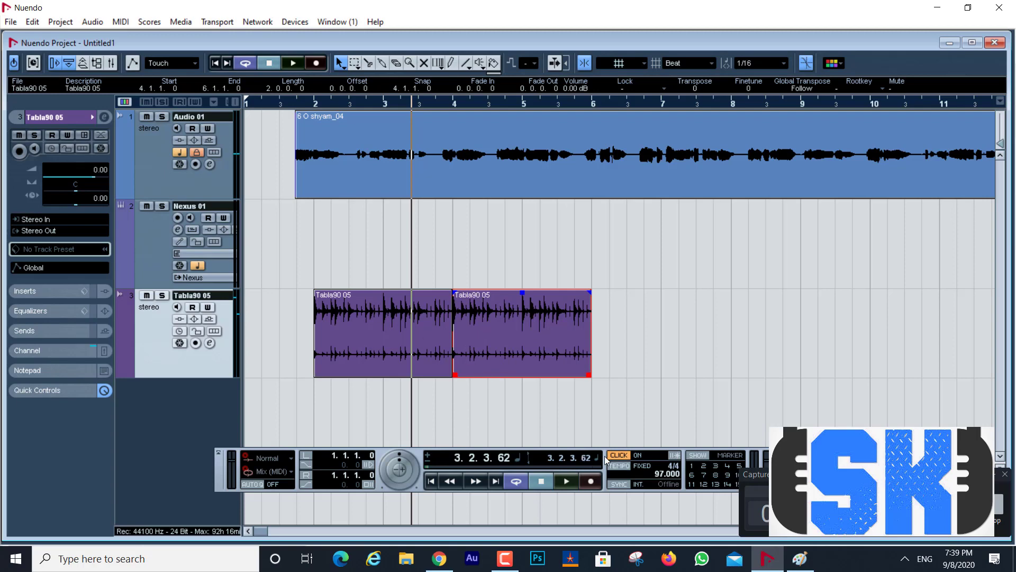
{"action": "left_click", "coordinate": [619, 455]}
{"action": "left_click", "coordinate": [259, 106]}
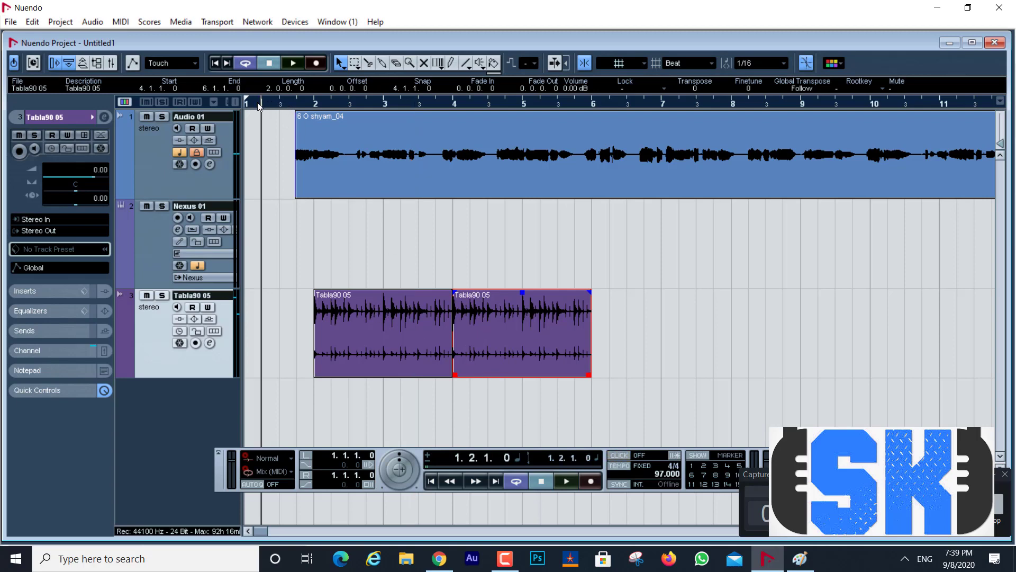
{"action": "key", "text": "space"}
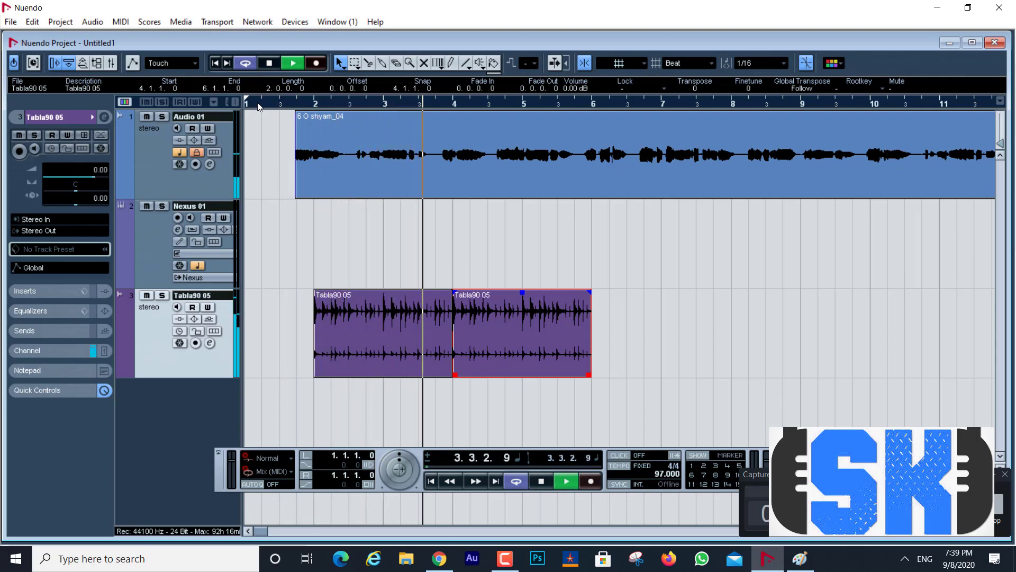
Duplicate the last tabla clip twice more during playback and listen with the vocal until bar 10
{"action": "key", "text": "ctrl+d"}
{"action": "key", "text": "ctrl+d"}
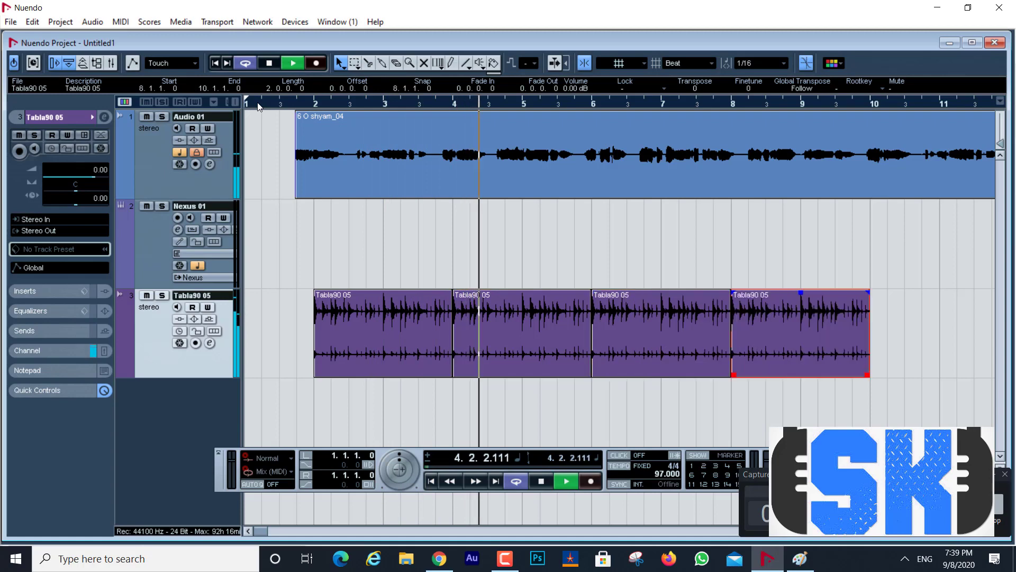
{"action": "key", "text": "g"}
{"action": "key", "text": "g"}
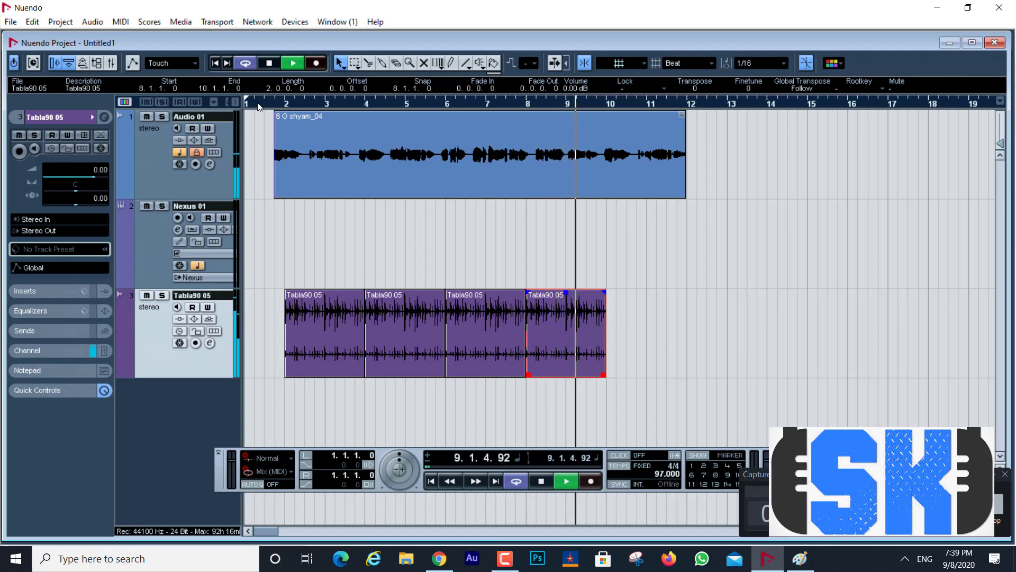
{"action": "key", "text": "space"}
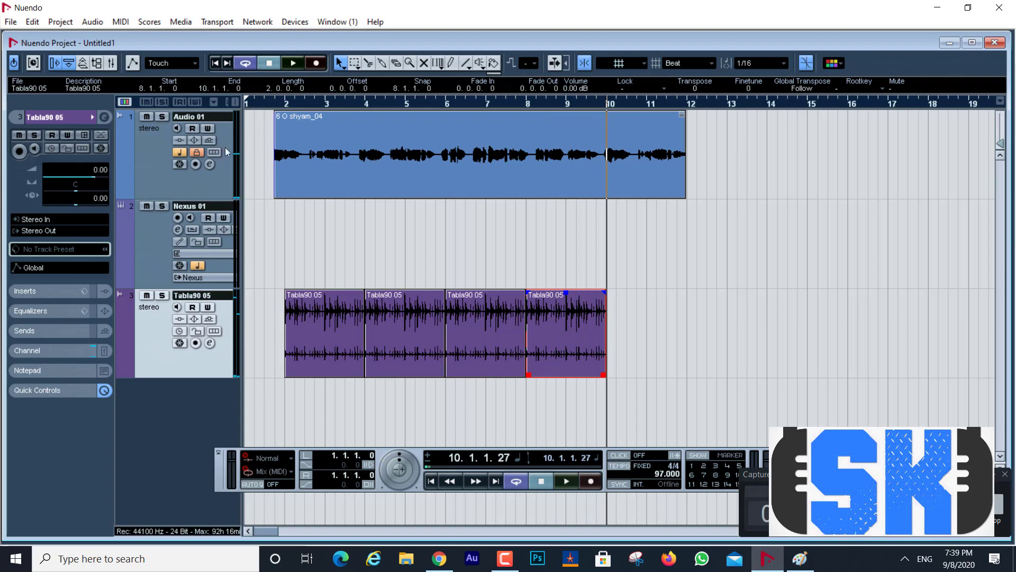
{"action": "left_click", "coordinate": [157, 263]}
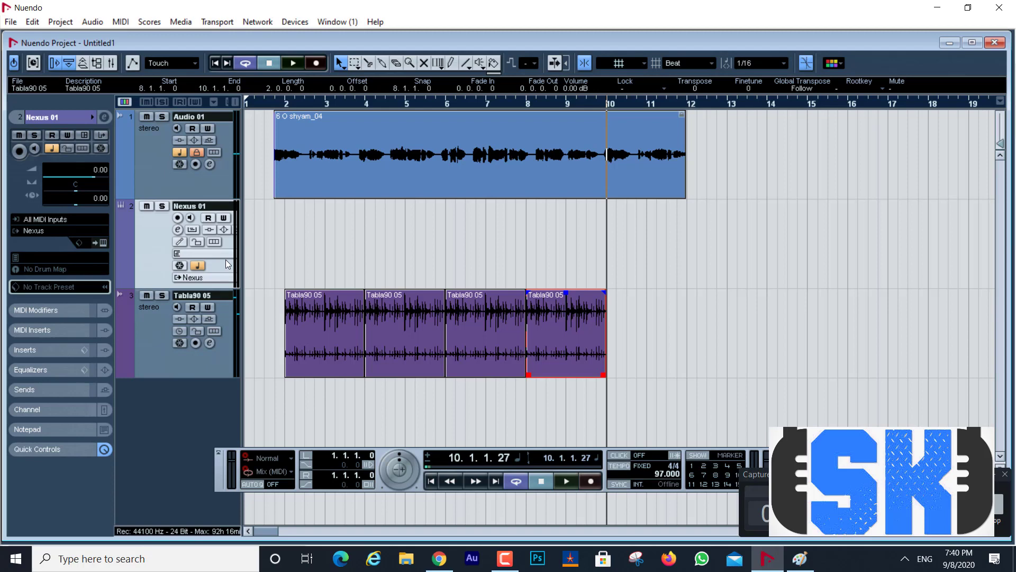
{"action": "left_click", "coordinate": [343, 354]}
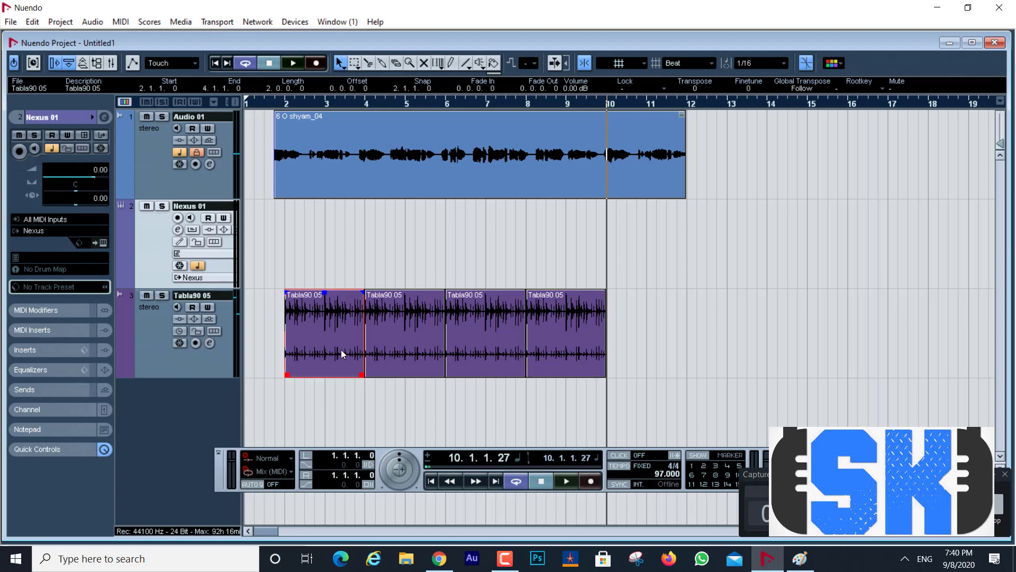
{"action": "left_click", "coordinate": [412, 351]}
{"action": "left_click", "coordinate": [463, 344]}
{"action": "left_click", "coordinate": [540, 331]}
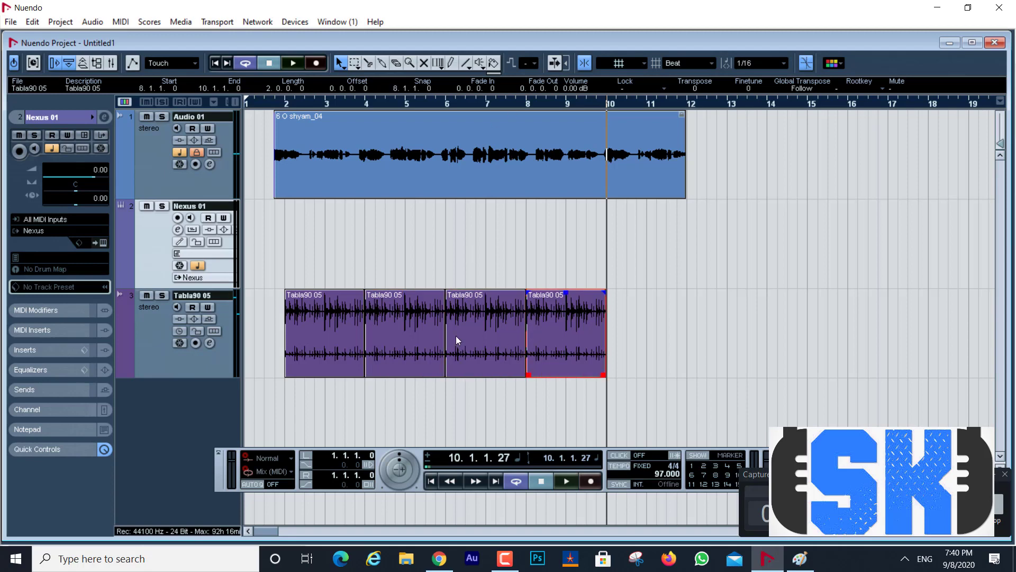